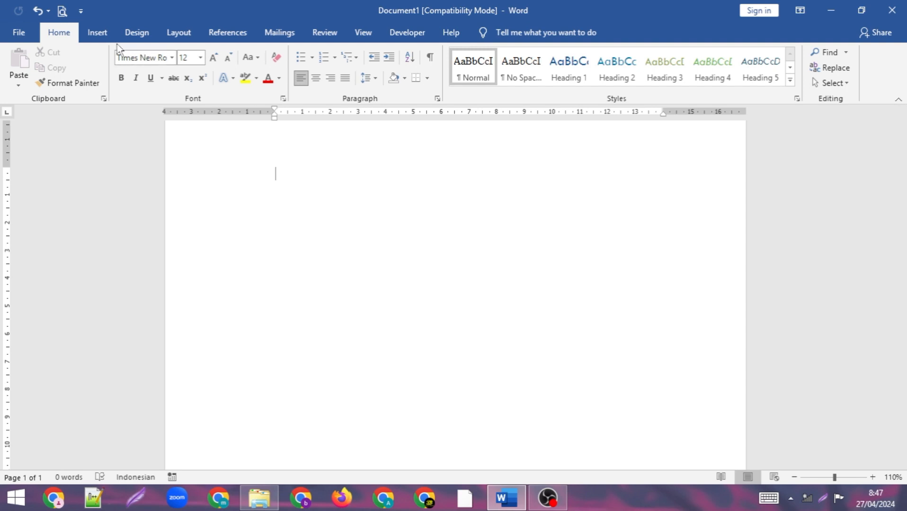
- Insert a clustered column chart into the blank document after previewing the stacked and 100% stacked column variants
left_click(98, 34)
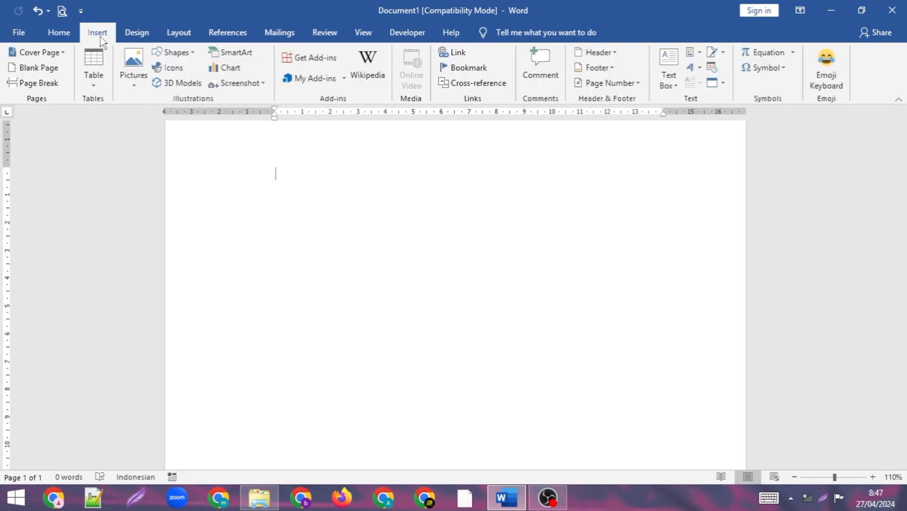
left_click(231, 69)
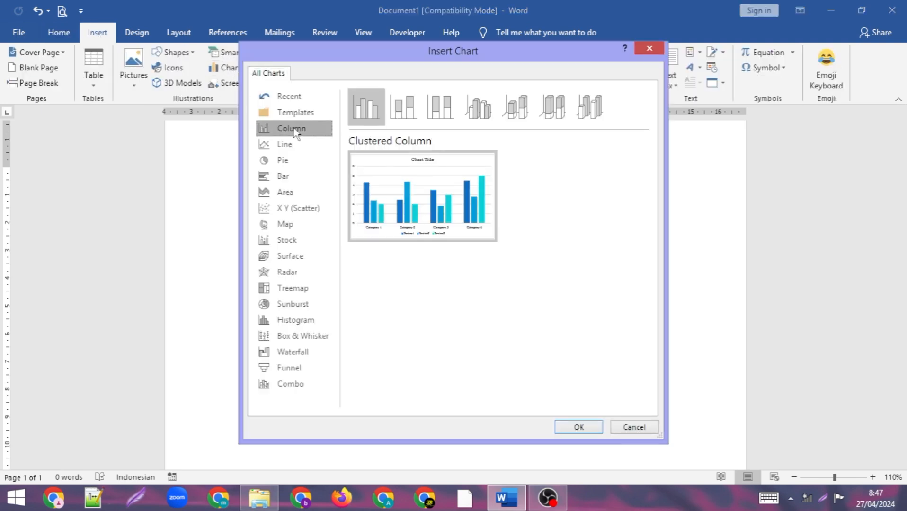
left_click(399, 108)
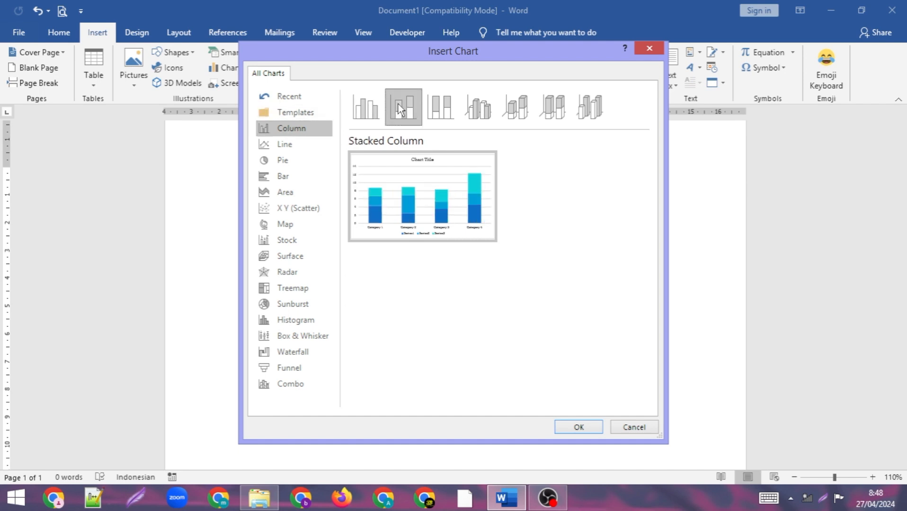
left_click(379, 112)
mouse_move(449, 184)
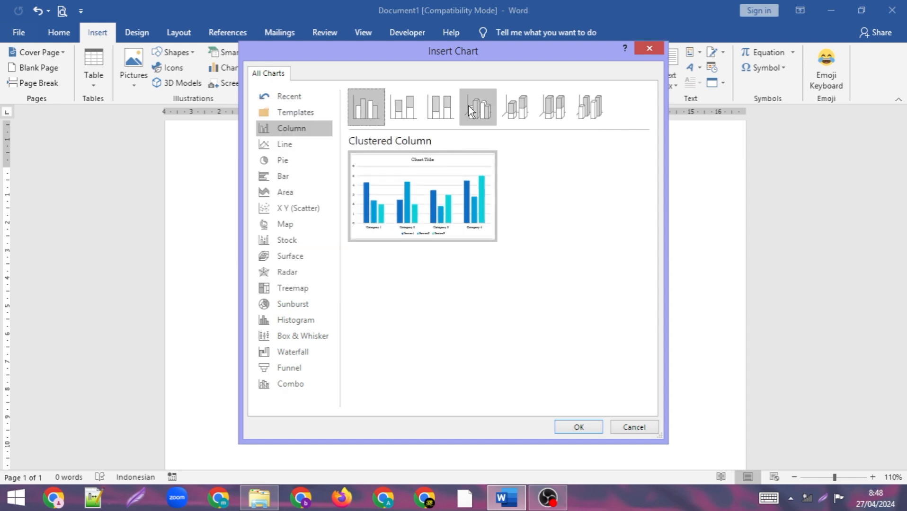
left_click(402, 106)
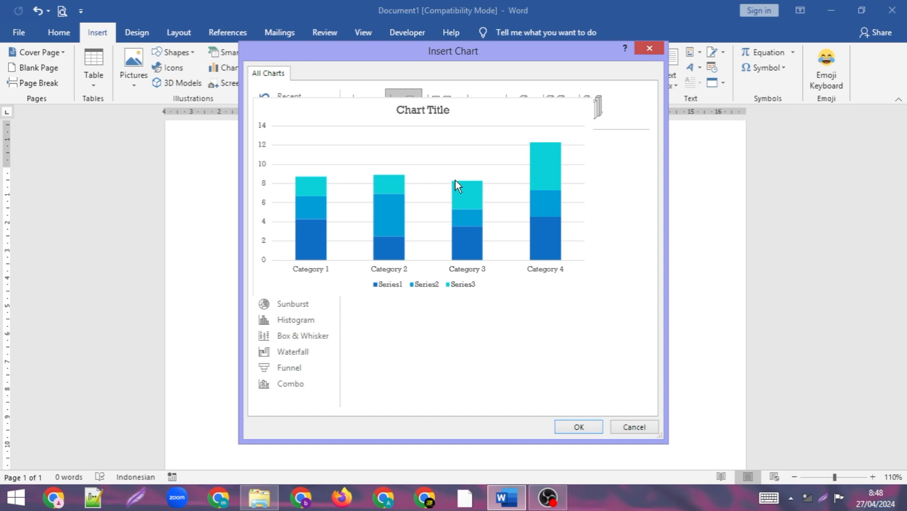
left_click(443, 102)
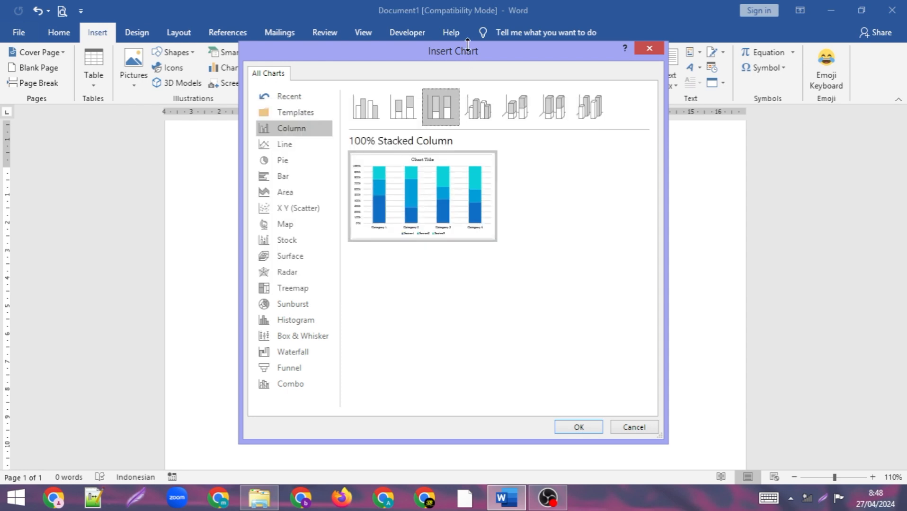
left_click(374, 113)
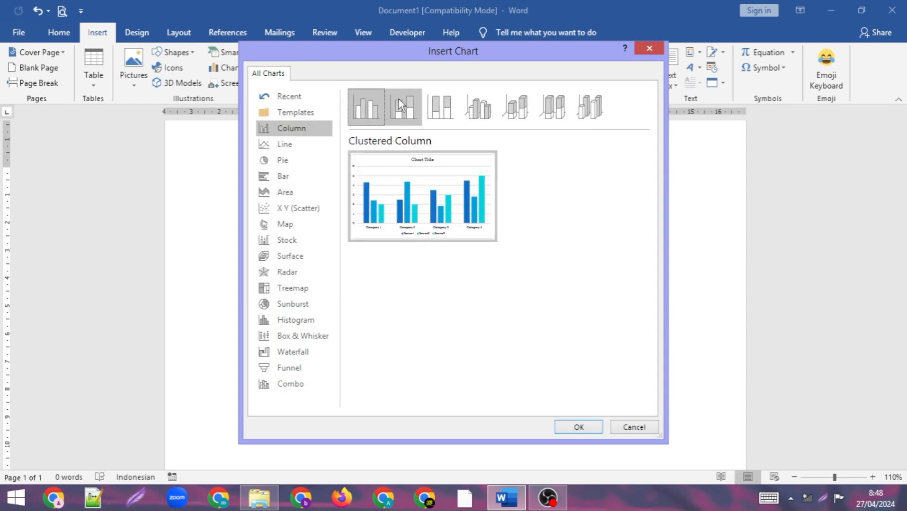
left_click(586, 429)
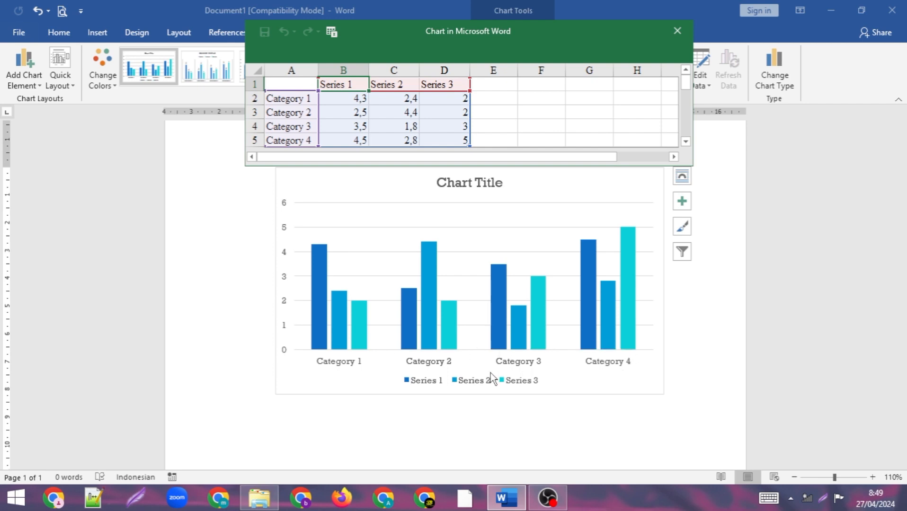
- Rename the four categories in the chart's data sheet as 2012, 2013, 2014 and 2015
left_click(292, 101)
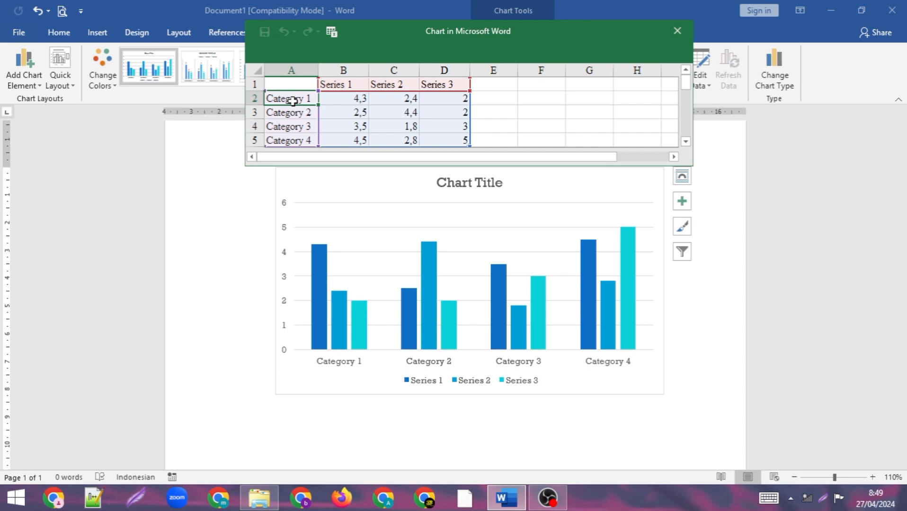
type("2012")
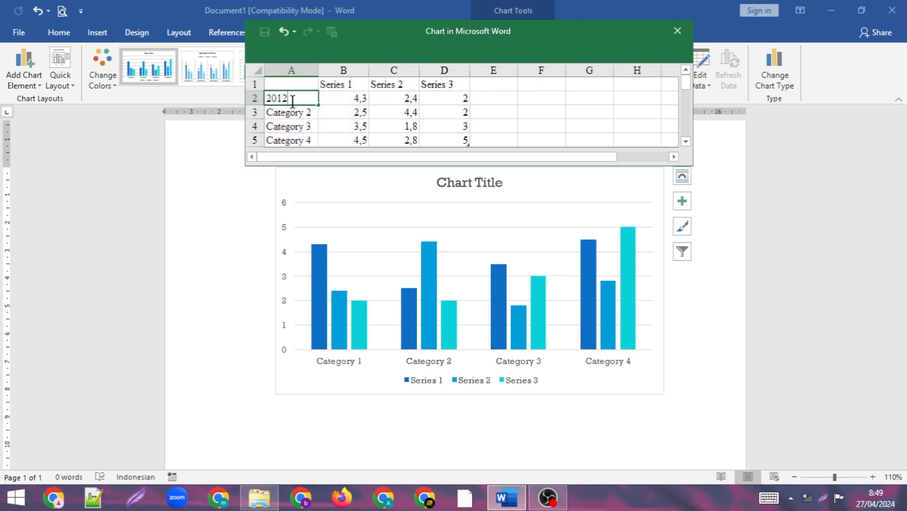
left_click(294, 115)
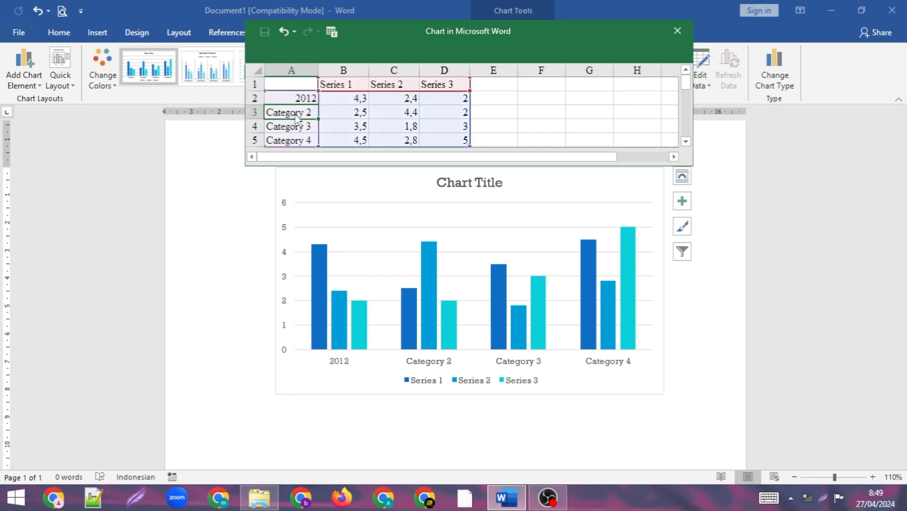
type("2013")
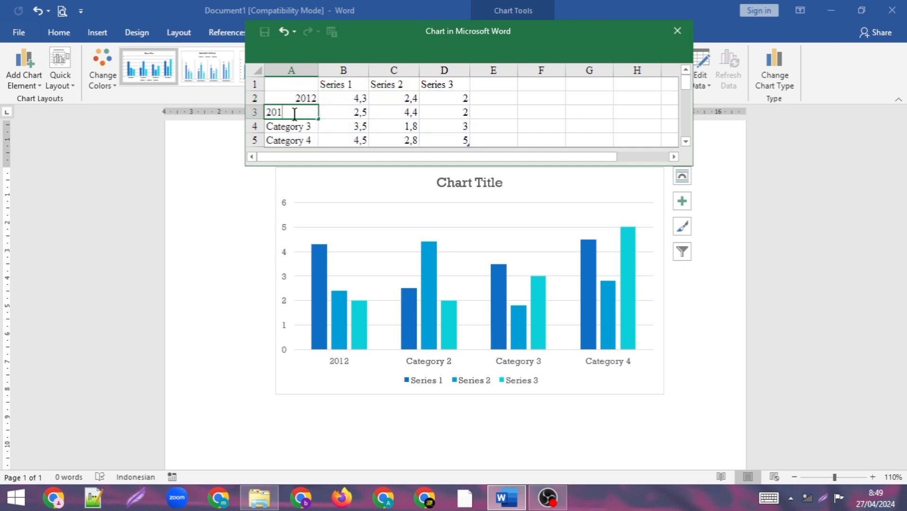
left_click(296, 128)
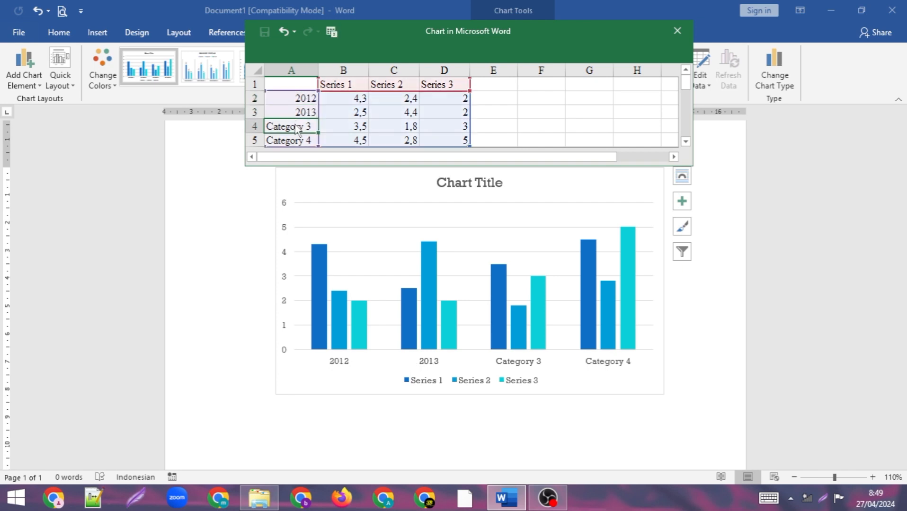
type("202")
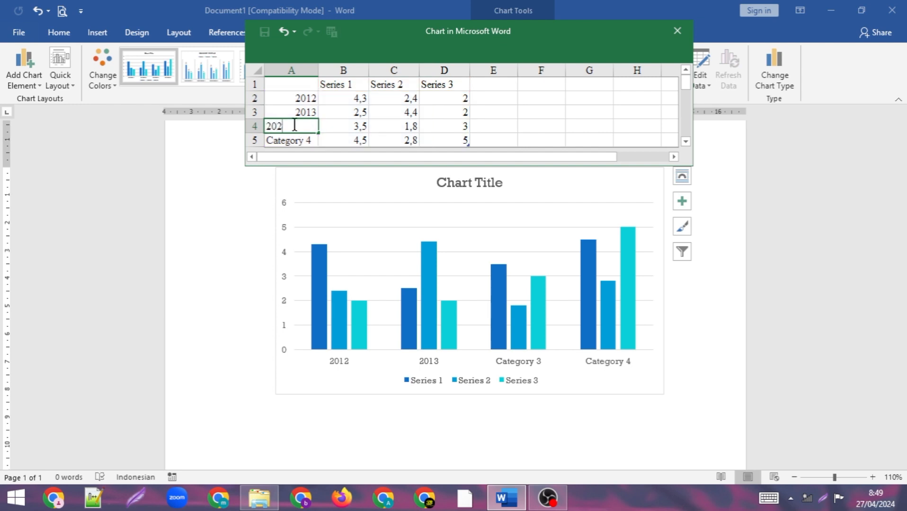
key("BackSpace")
type("14")
left_click(295, 141)
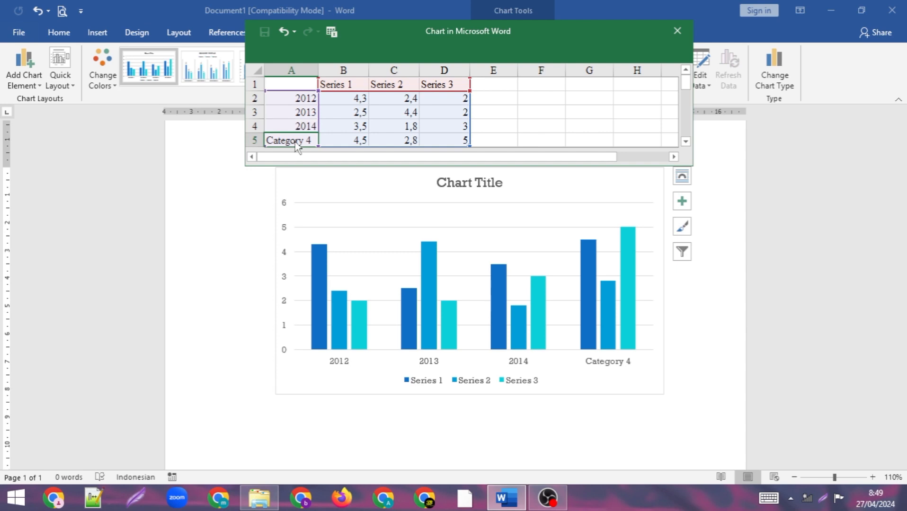
type("2015")
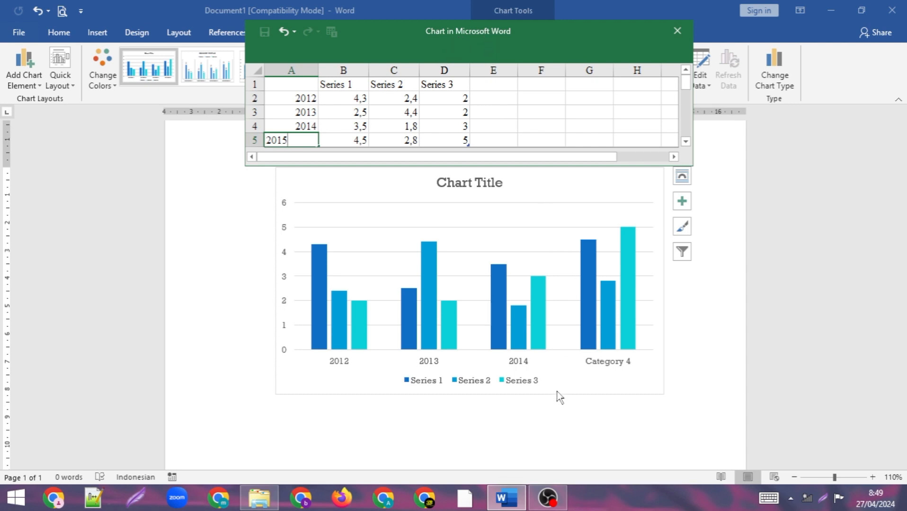
left_click(412, 117)
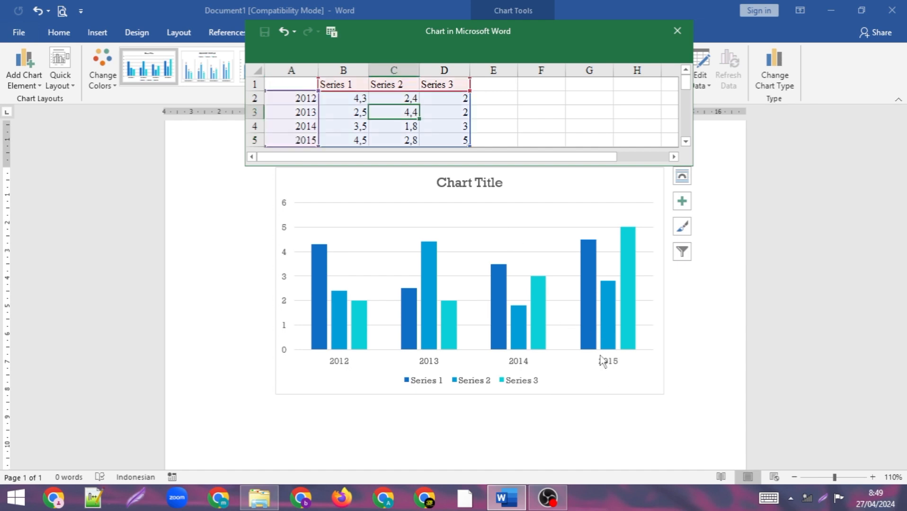
- Rename the first two series headings in the data sheet as Laki-Laki and Perempuan
left_click(355, 97)
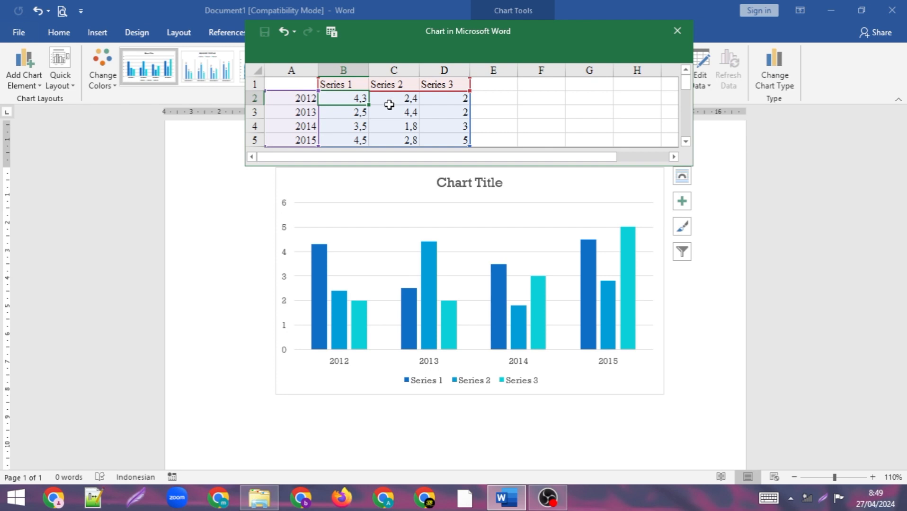
left_click(342, 85)
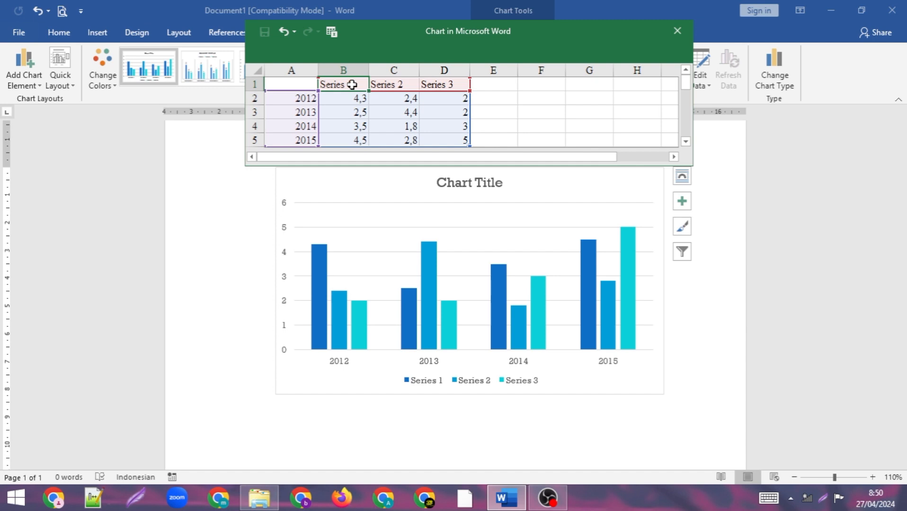
type("Laki-")
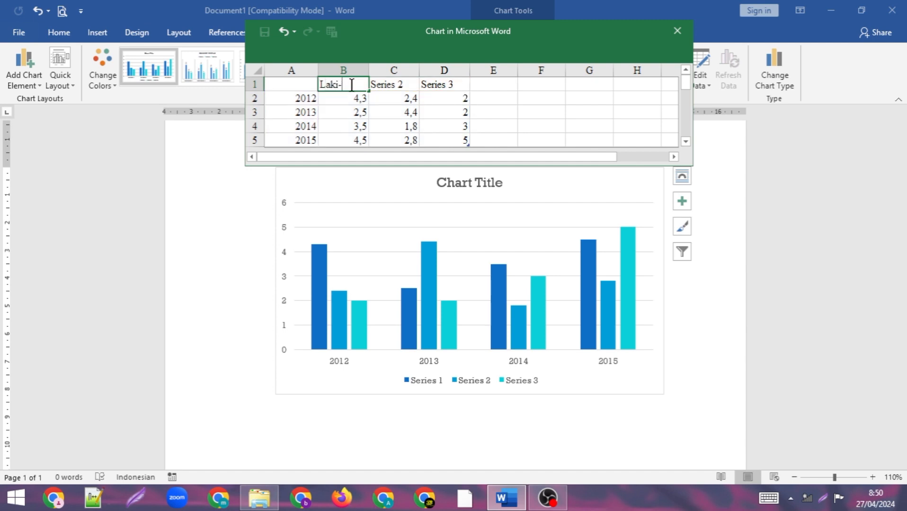
type("Laki")
left_click(386, 84)
type("P")
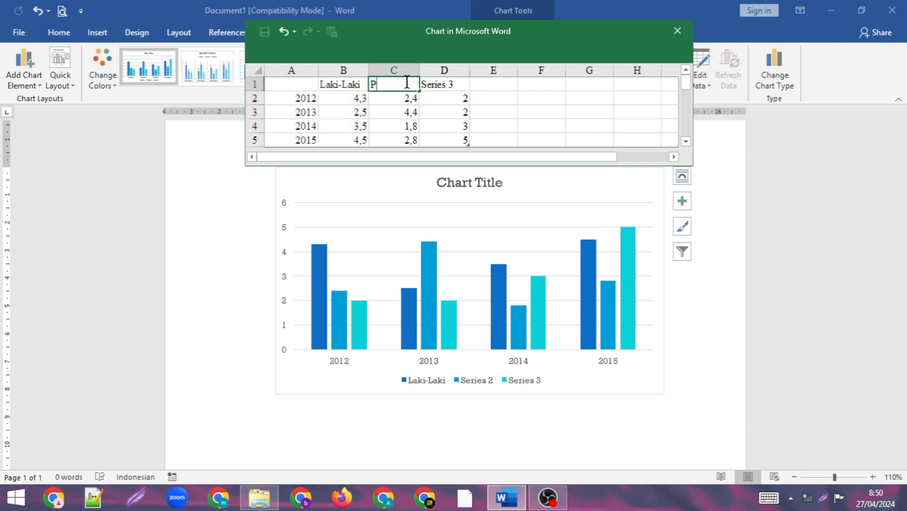
type("erempuan")
left_click(434, 84)
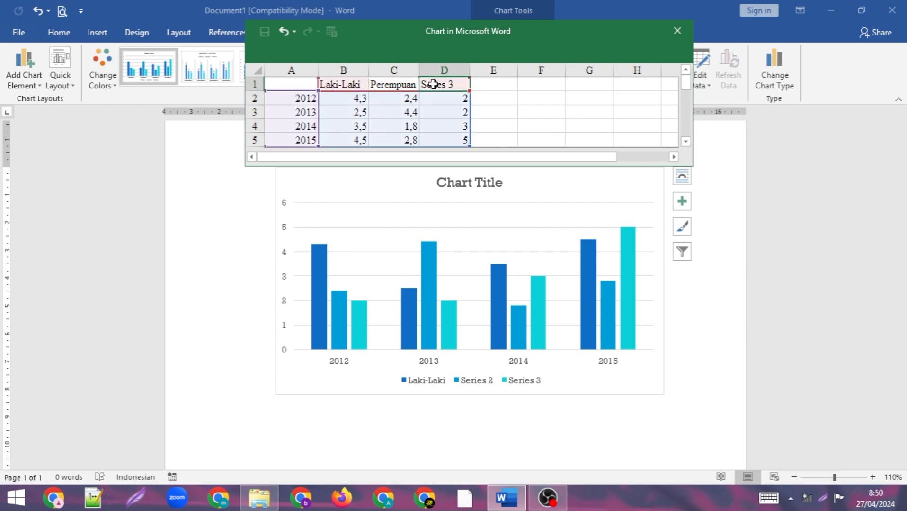
- Delete the Series 3 table column from the chart's data sheet
left_click(496, 98)
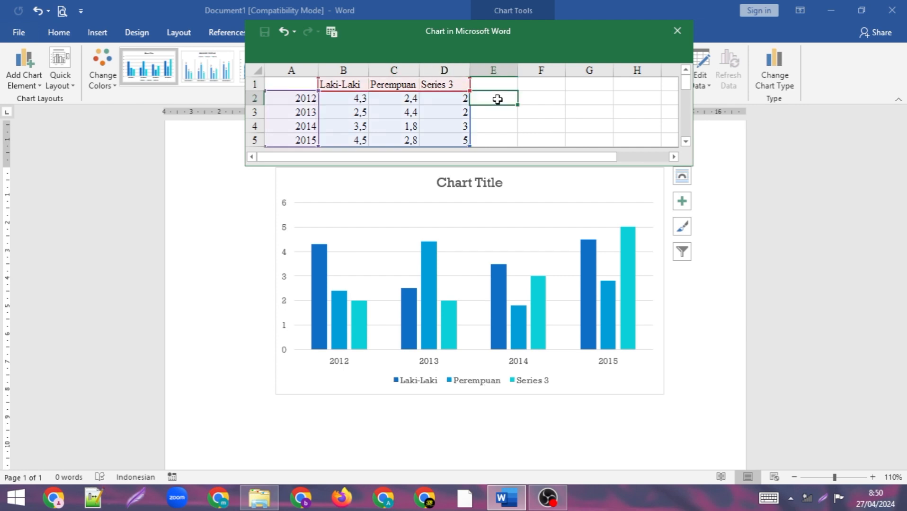
left_click(434, 84)
left_click(500, 101)
double_click(500, 109)
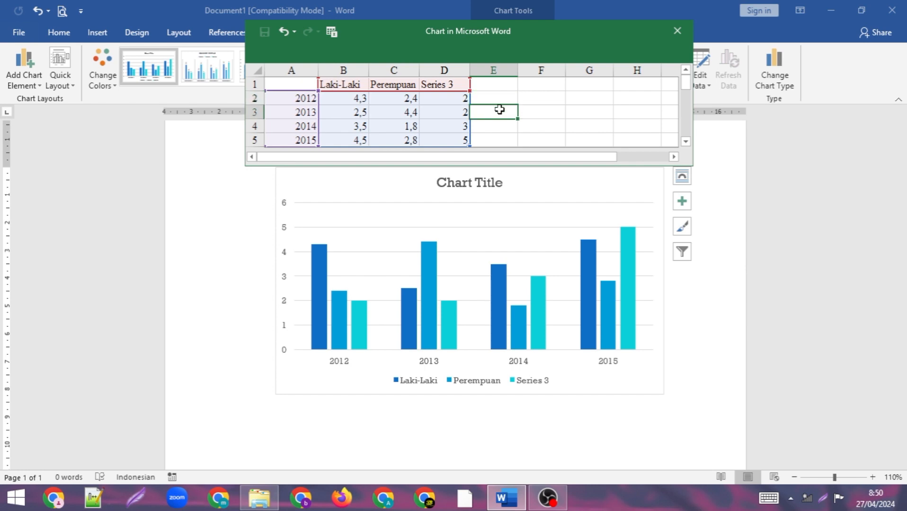
left_click(499, 90)
left_click_drag(447, 85, 449, 139)
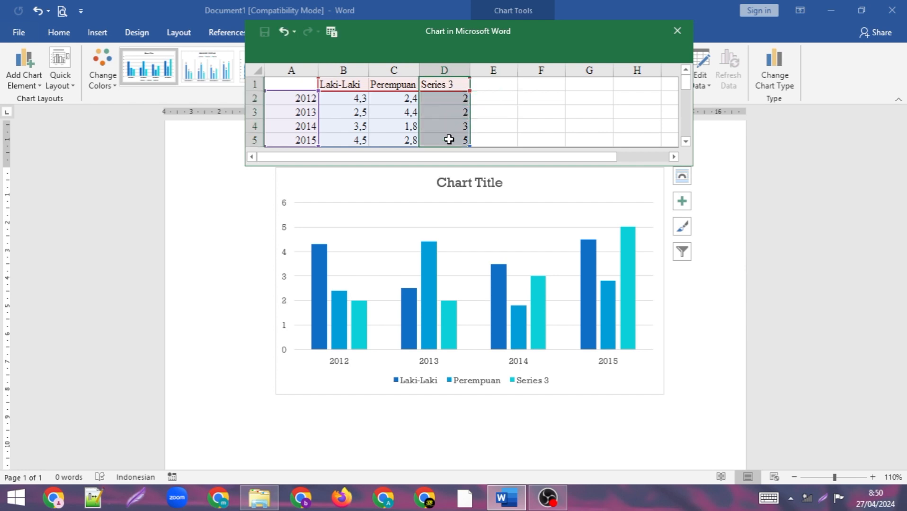
right_click(449, 103)
mouse_move(490, 254)
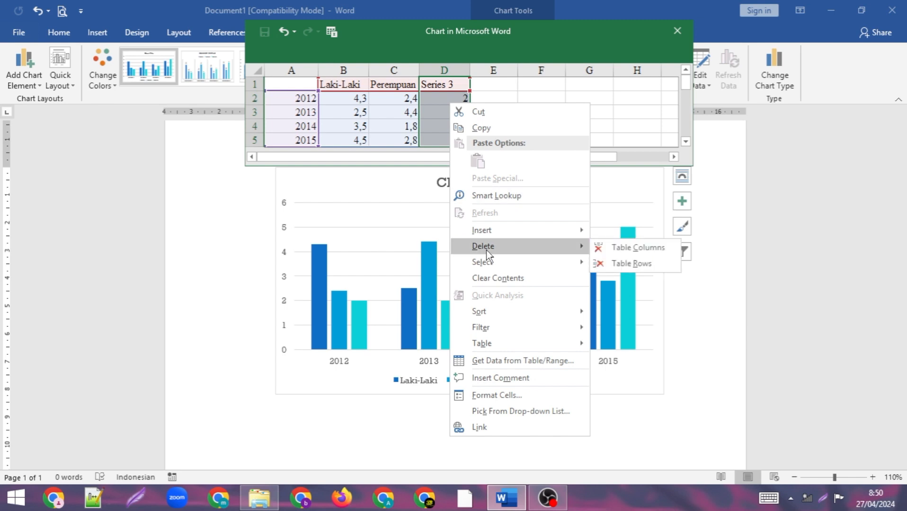
left_click(606, 249)
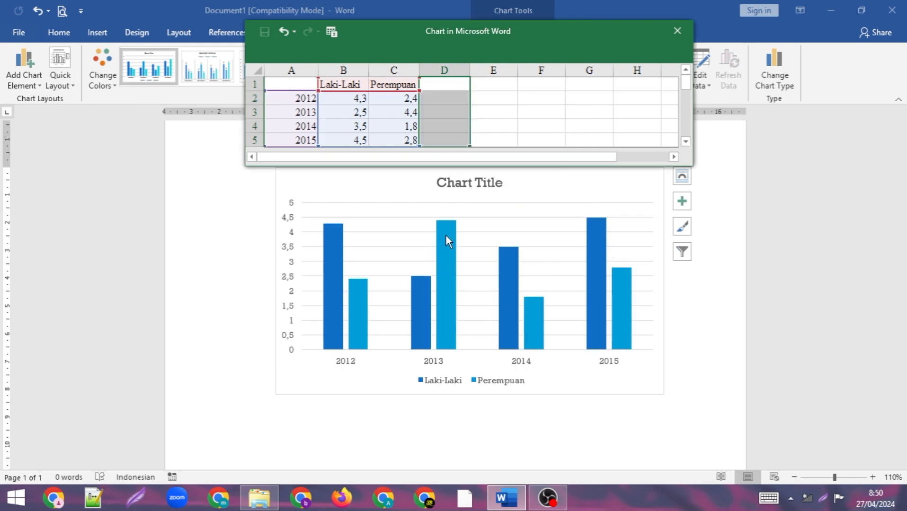
left_click(503, 112)
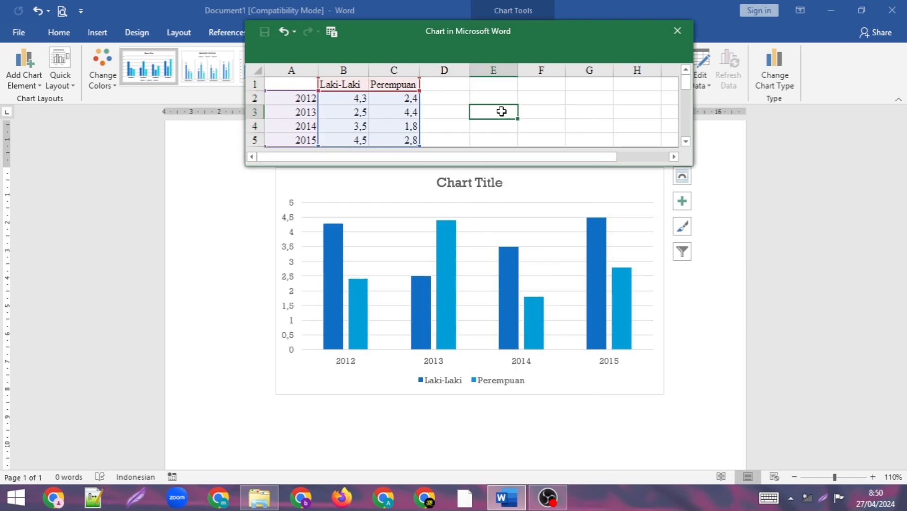
- Check the remaining rows of the chart's data sheet and close it
left_click(441, 86)
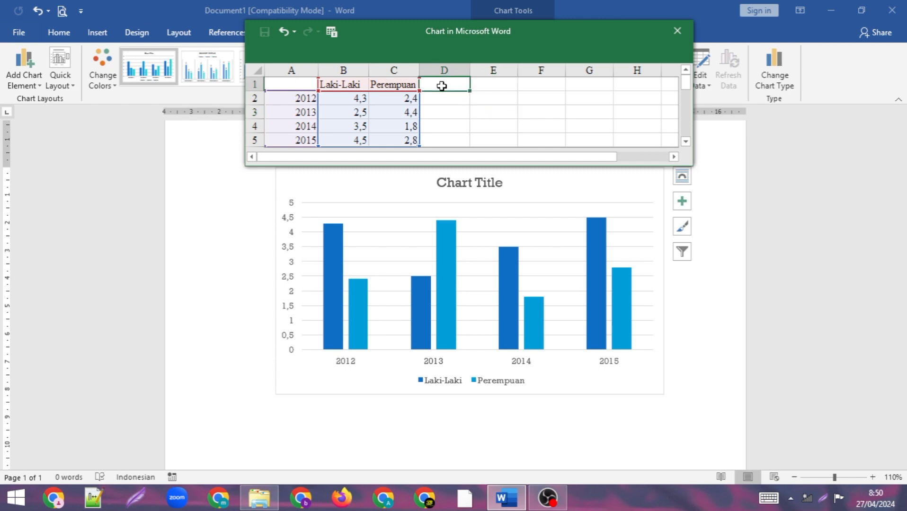
scroll(453, 107, "down", 1)
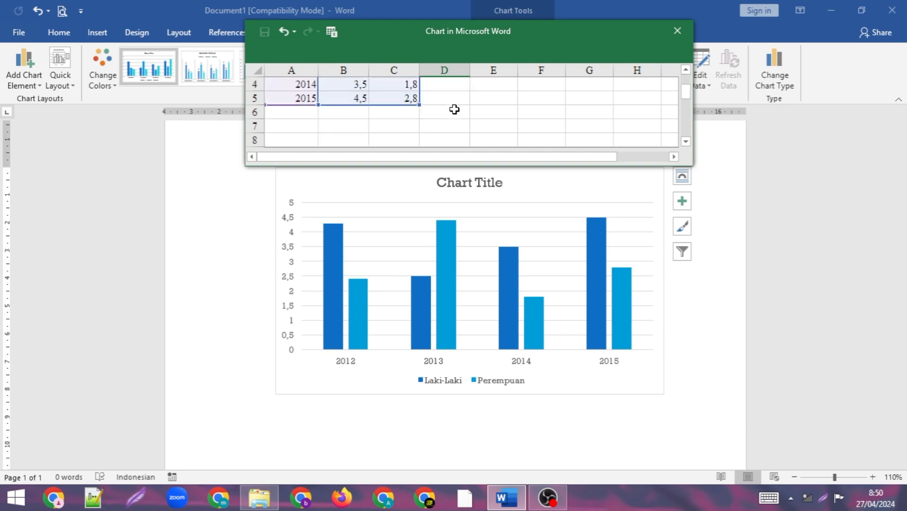
scroll(420, 117, "up", 1)
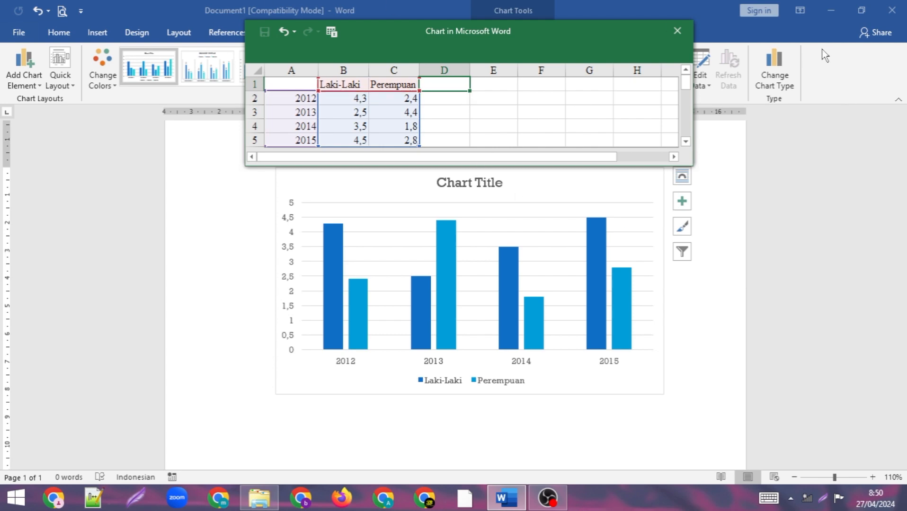
left_click(678, 31)
left_click(548, 497)
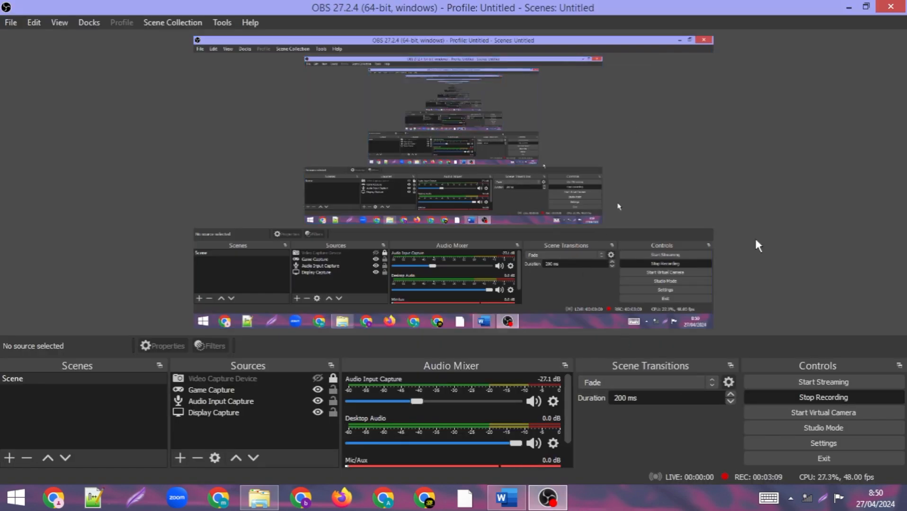
left_click(846, 8)
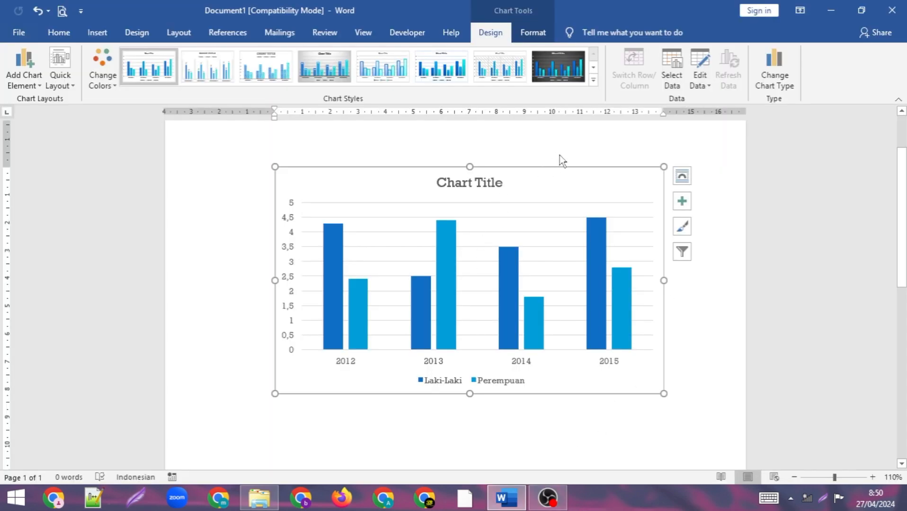
- Replace the placeholder chart title with Jumlah Siswa and return to the document body
left_click(471, 184)
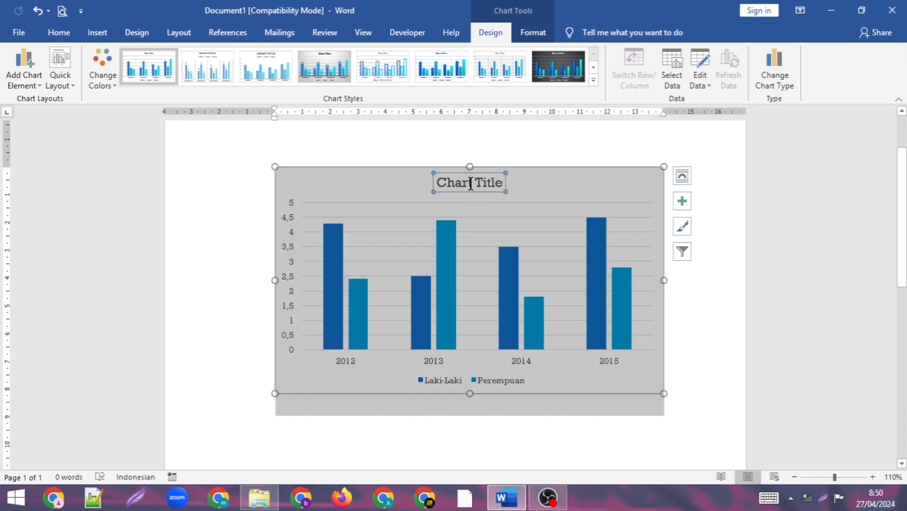
double_click(473, 184)
left_click(491, 183)
left_click_drag(501, 183, 447, 186)
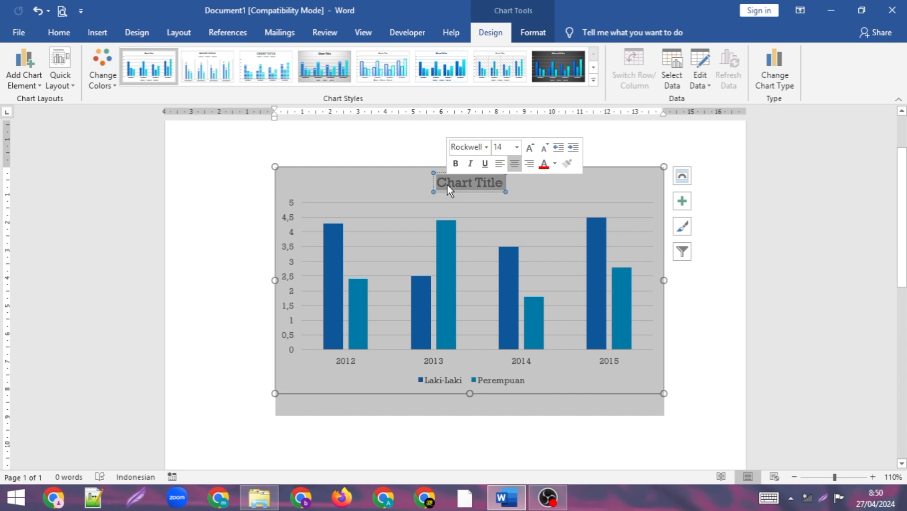
type("Jumal")
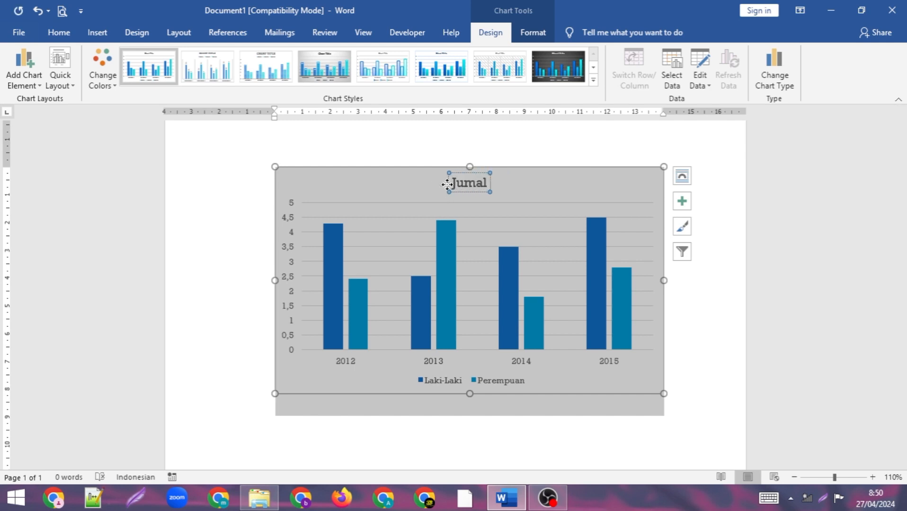
type("h")
key("BackSpace")
type("a")
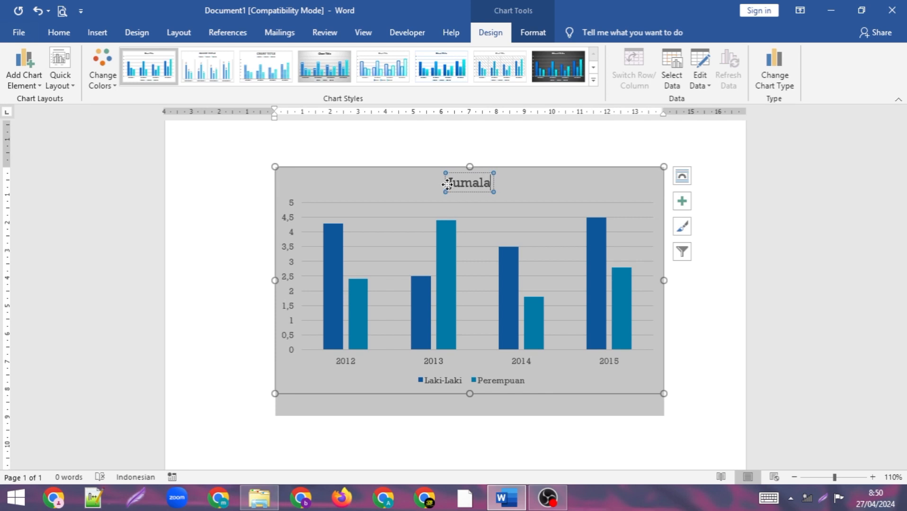
type("h Siswa")
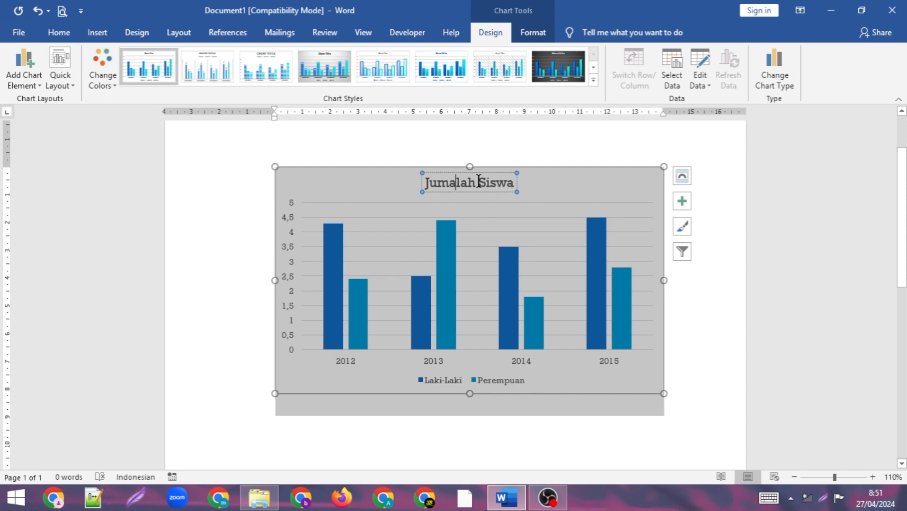
key("BackSpace")
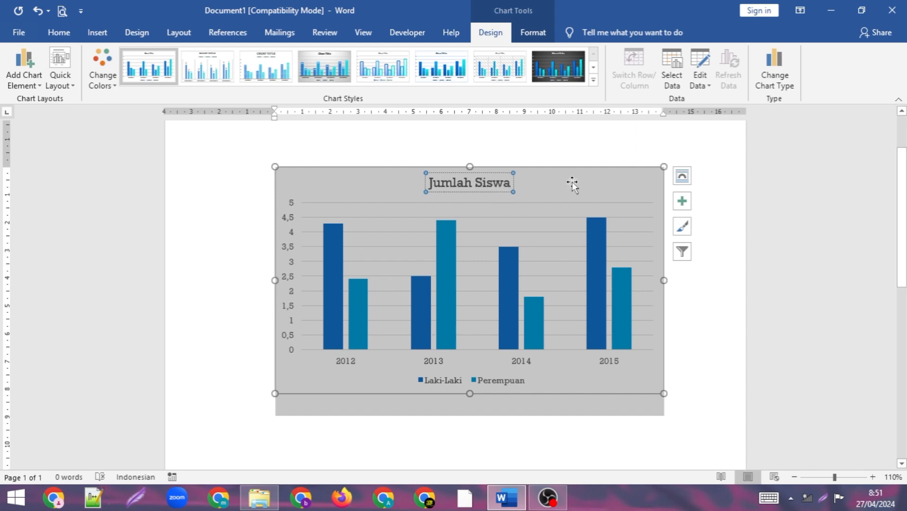
double_click(672, 152)
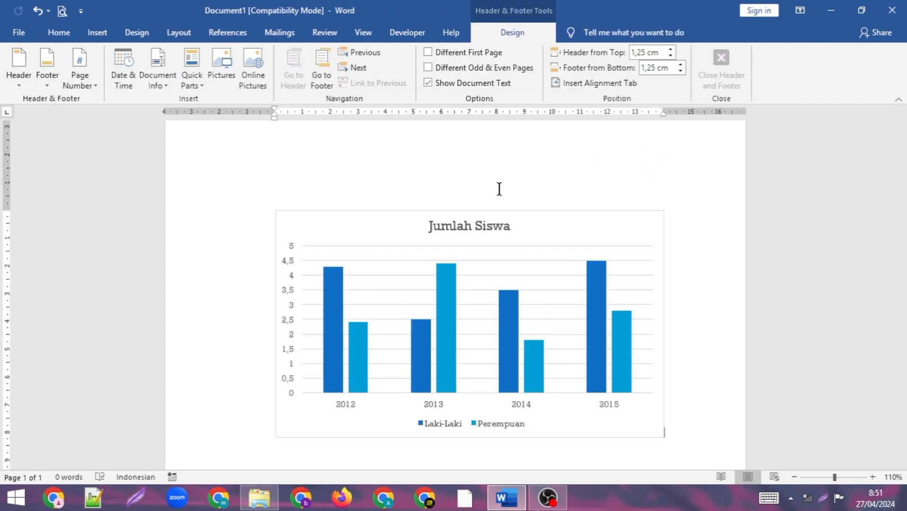
double_click(499, 189)
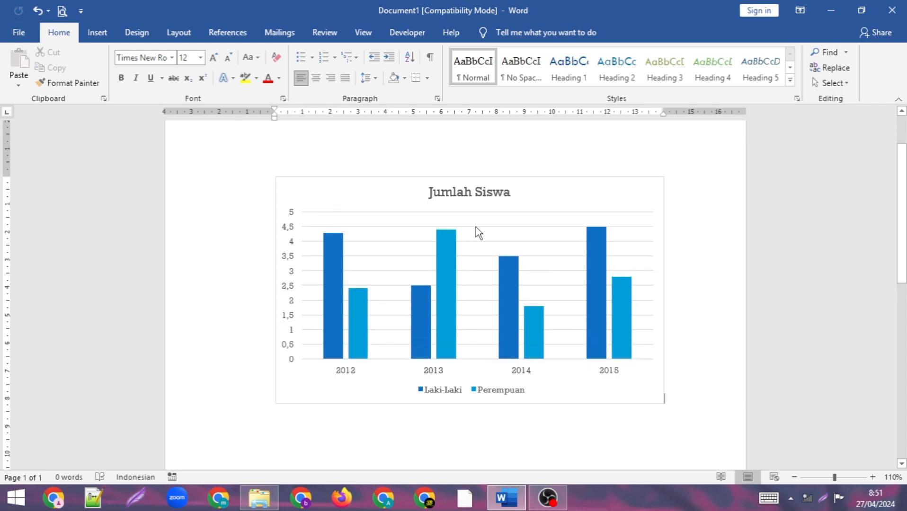
- Add axis titles to the Jumlah Siswa column chart
left_click(583, 198)
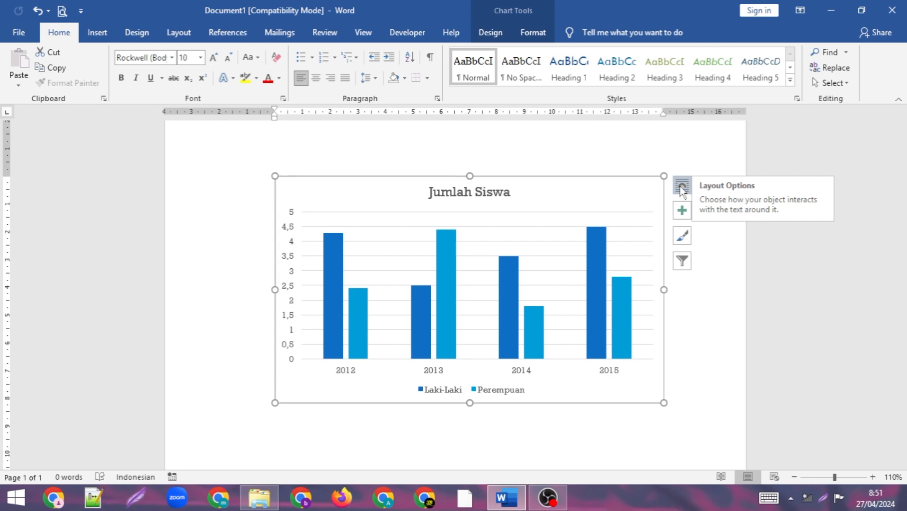
left_click(682, 211)
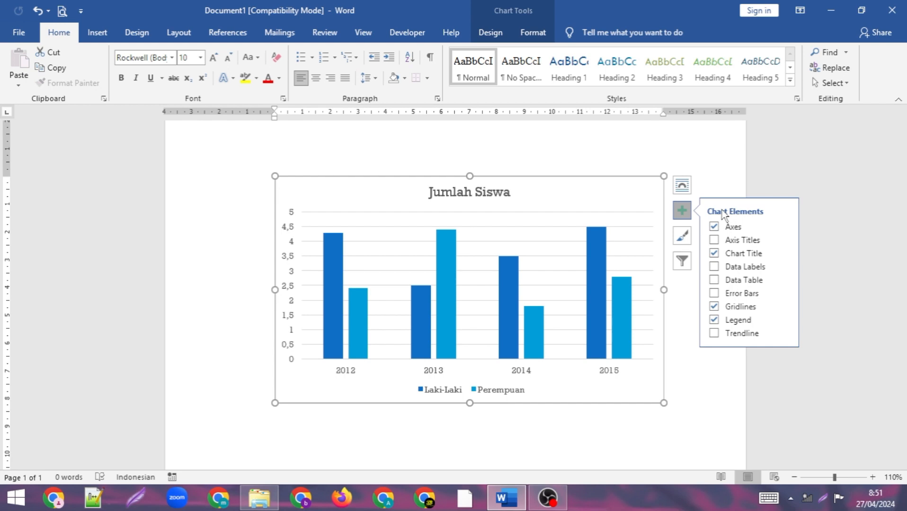
left_click(714, 240)
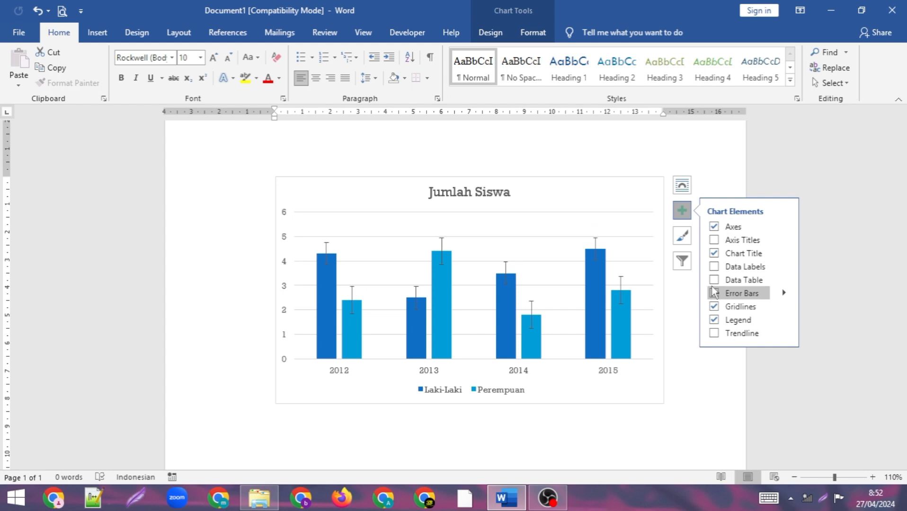
left_click(714, 240)
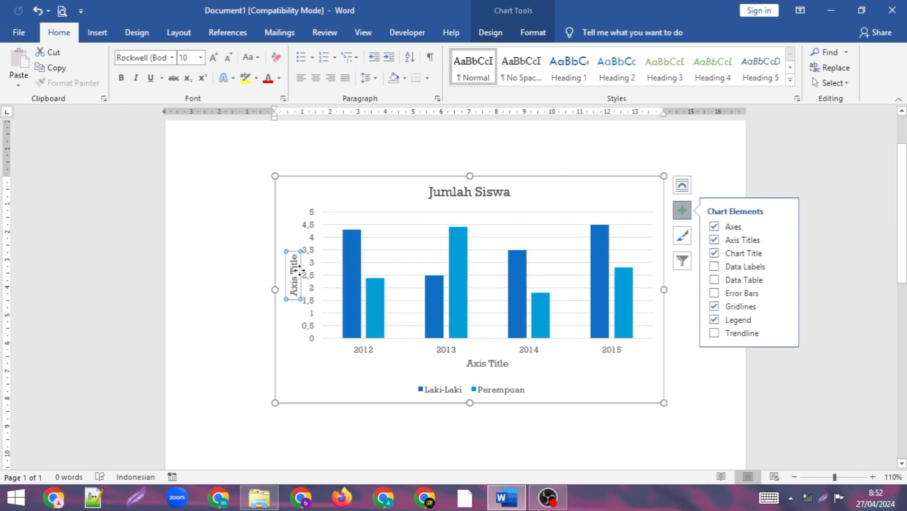
- Replace the vertical axis title's placeholder text with Jumlah siswa
double_click(294, 286)
left_click(294, 268)
left_click_drag(294, 256, 300, 293)
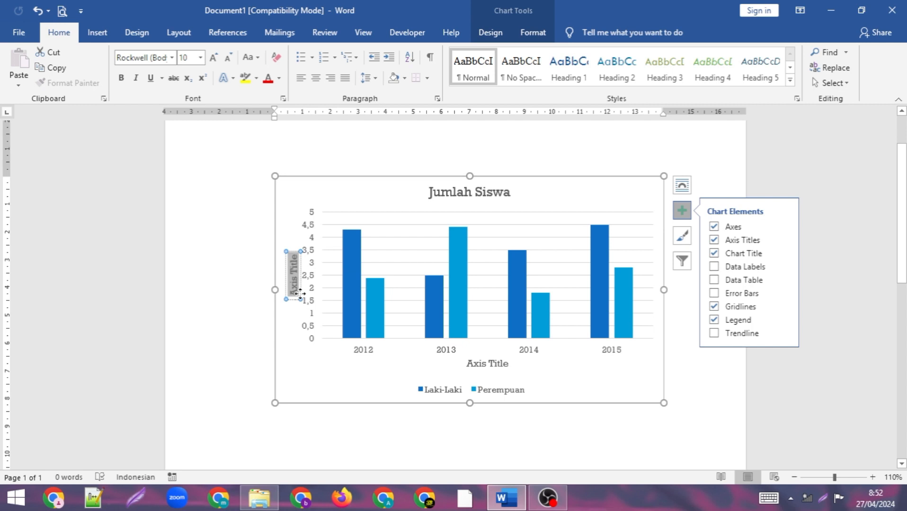
key("BackSpace")
type("Ju")
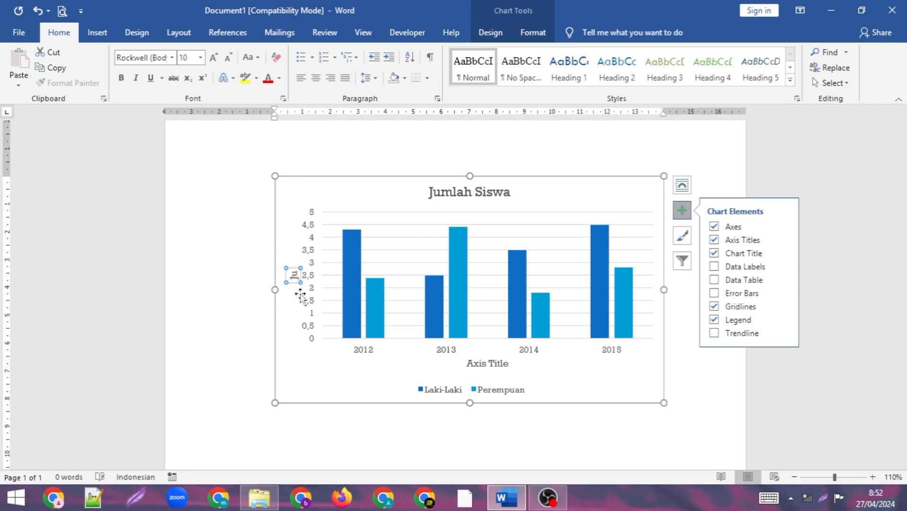
type("mlah siswa")
- Replace the horizontal axis title's placeholder text with Tahun
left_click(472, 364)
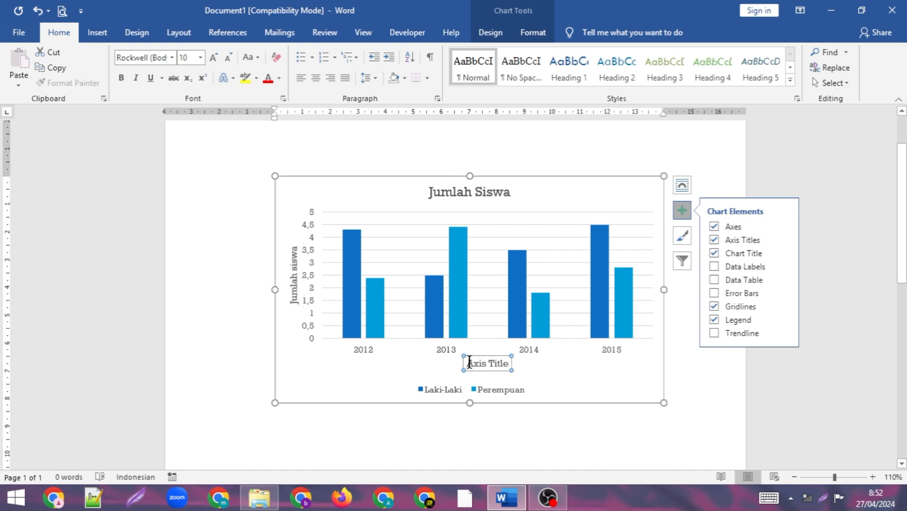
left_click_drag(471, 363, 508, 365)
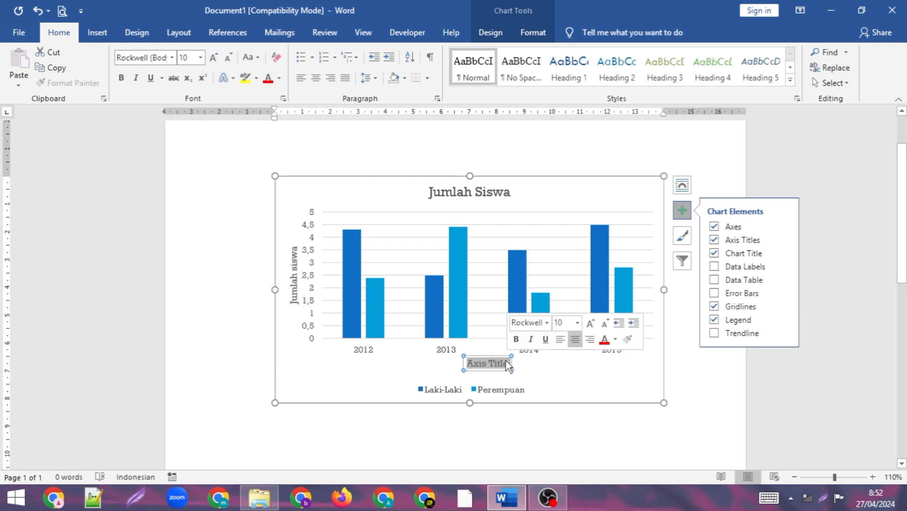
type("Tahun")
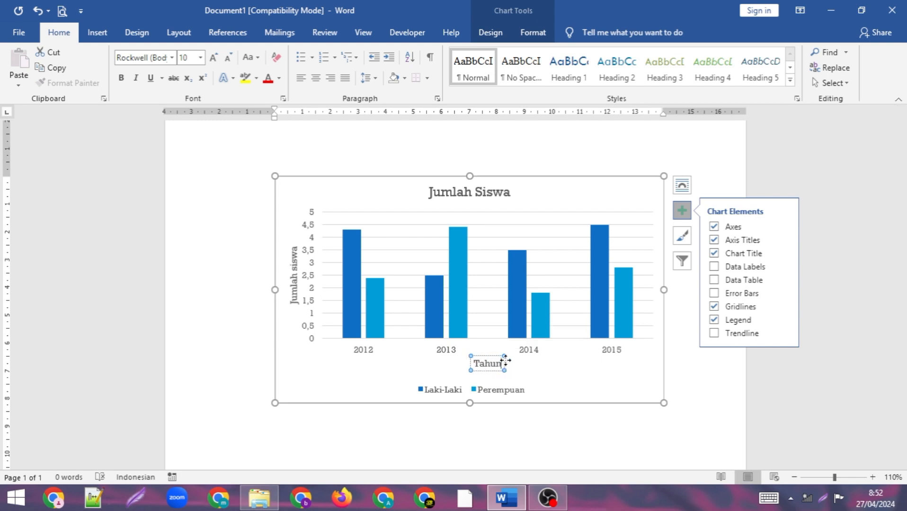
left_click(521, 315)
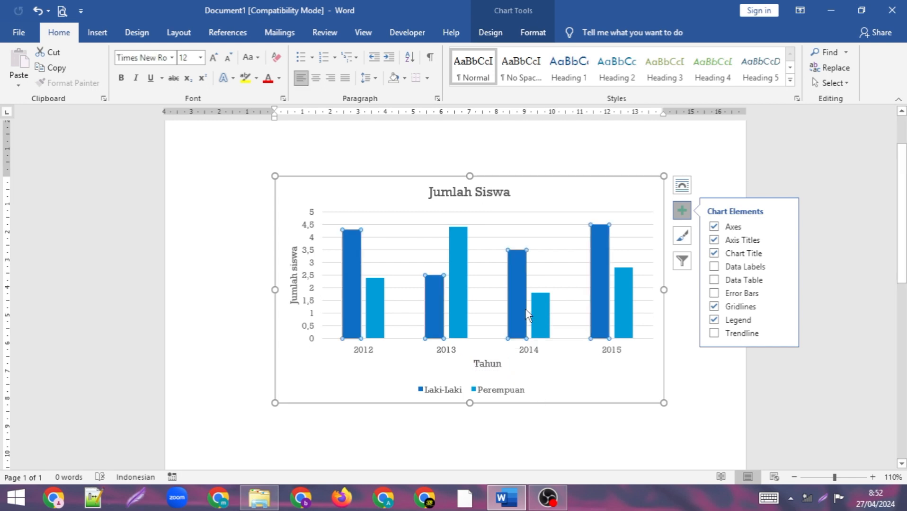
- Delete the vertical axis title from the chart
left_click(297, 253)
right_click(295, 244)
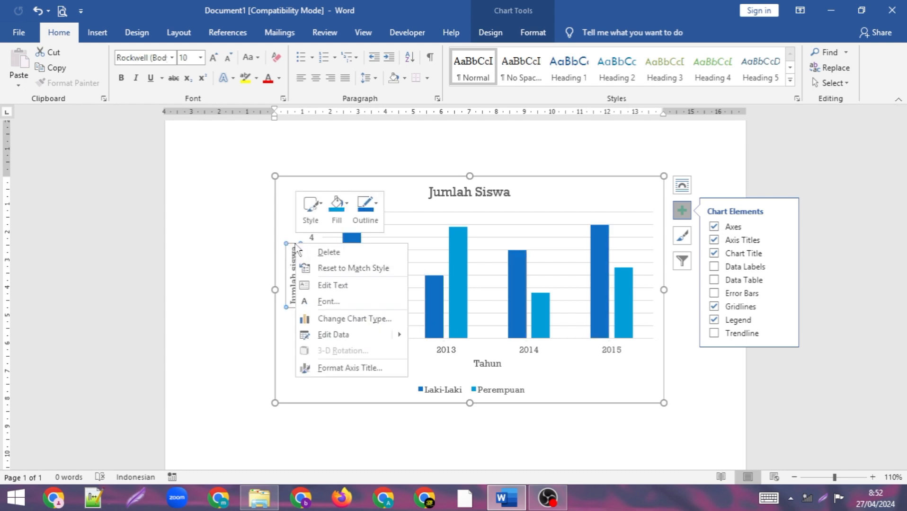
left_click(342, 253)
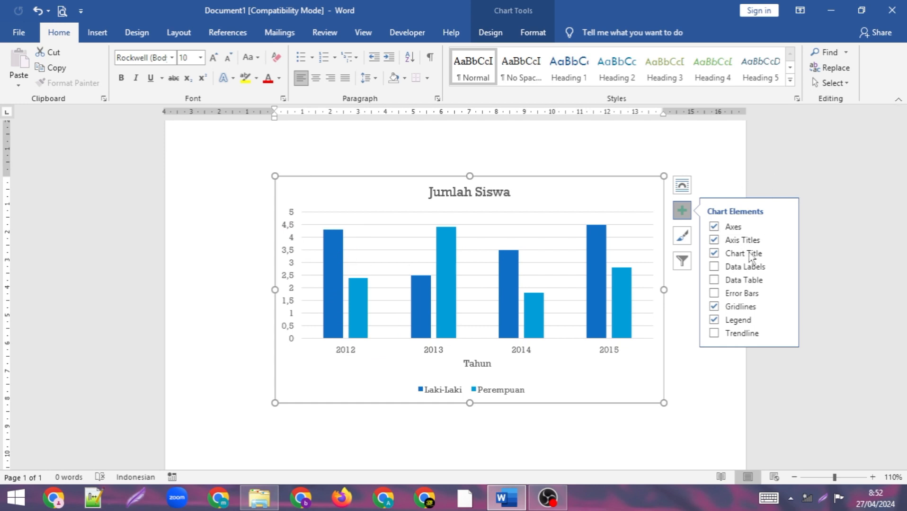
- Show data labels on the columns of both series in the chart
left_click(716, 267)
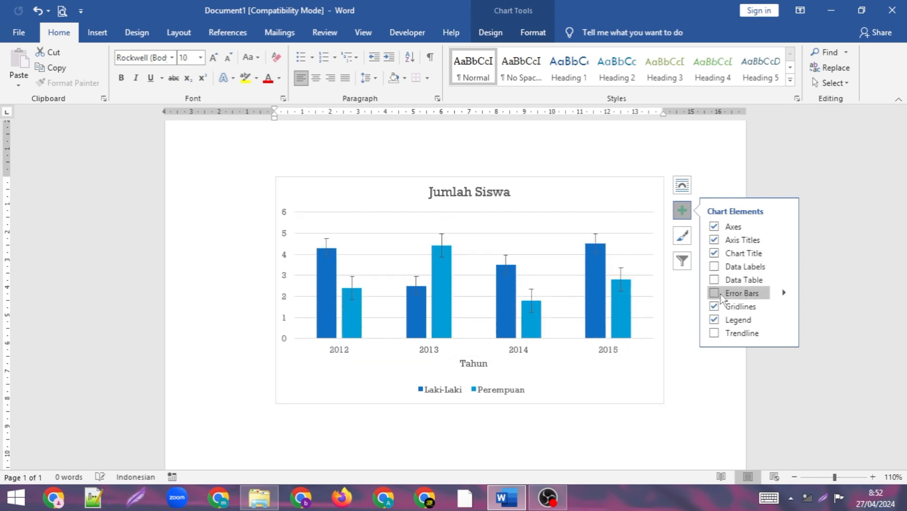
left_click(714, 268)
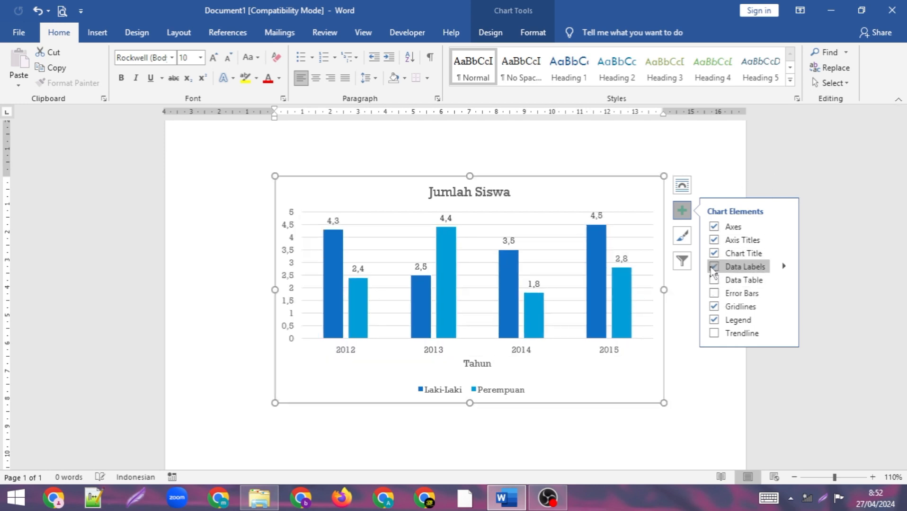
left_click(680, 206)
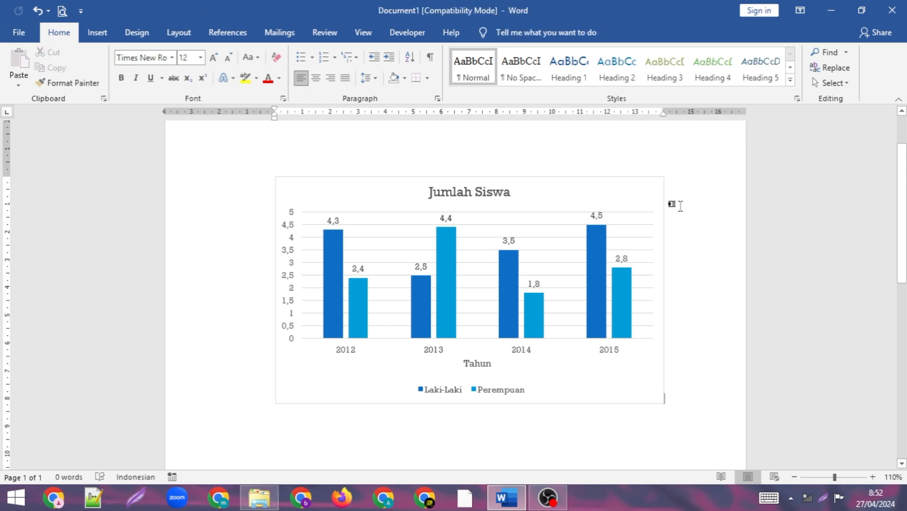
- Preview the available chart styles and the colorful and monochromatic palettes on the chart
left_click(644, 194)
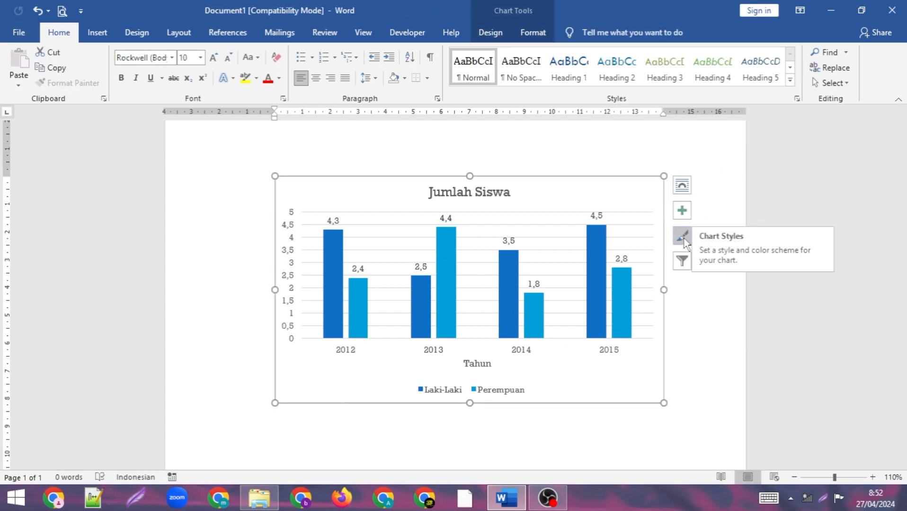
left_click(682, 237)
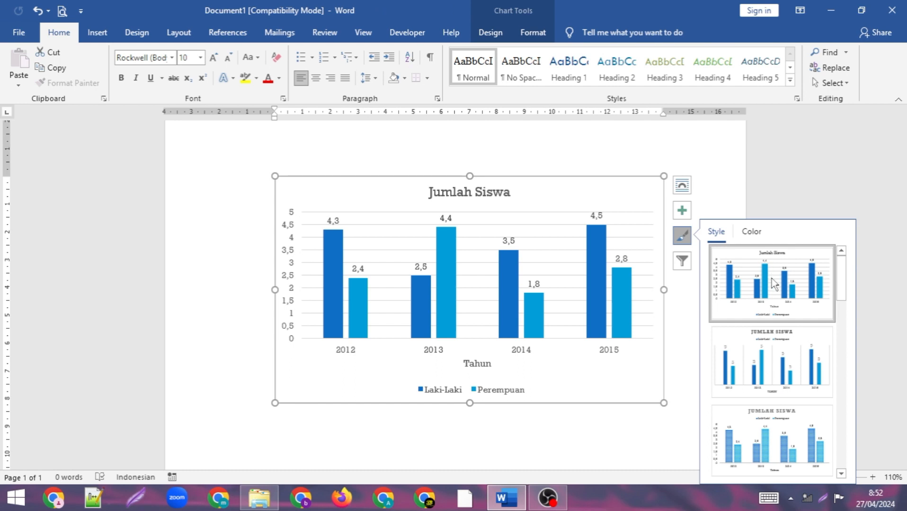
scroll(770, 284, "down", 2)
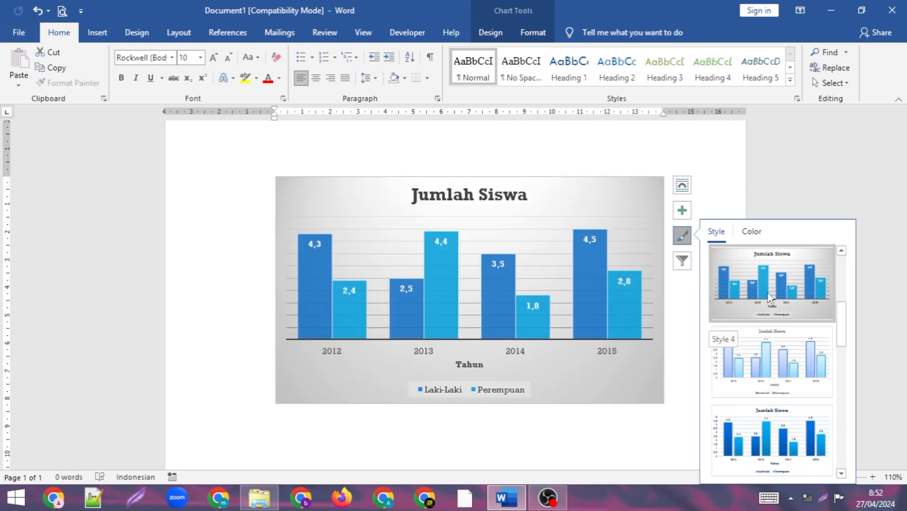
scroll(768, 298, "down", 4)
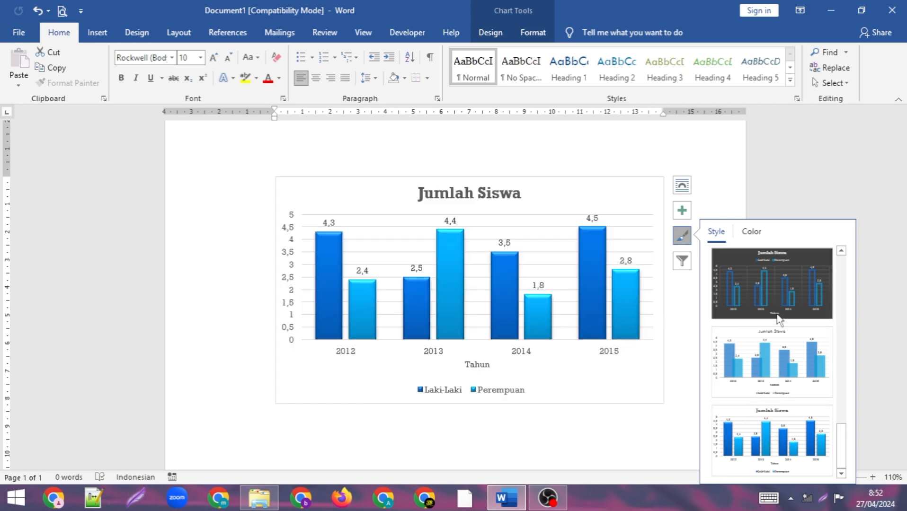
scroll(778, 282, "up", 5)
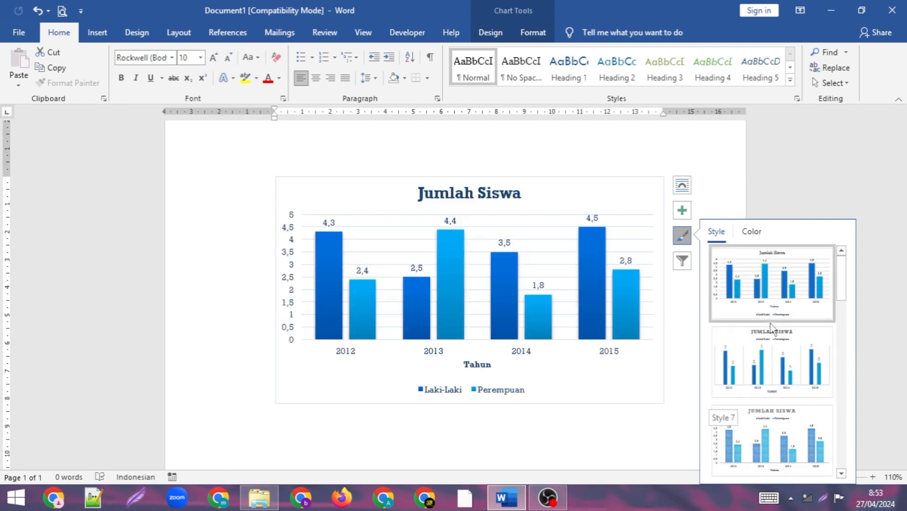
left_click(755, 234)
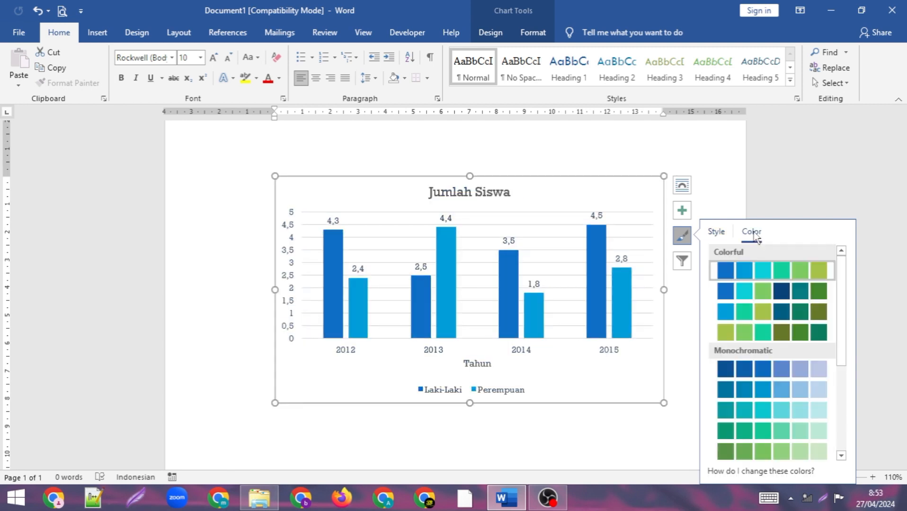
left_click(720, 233)
left_click(754, 234)
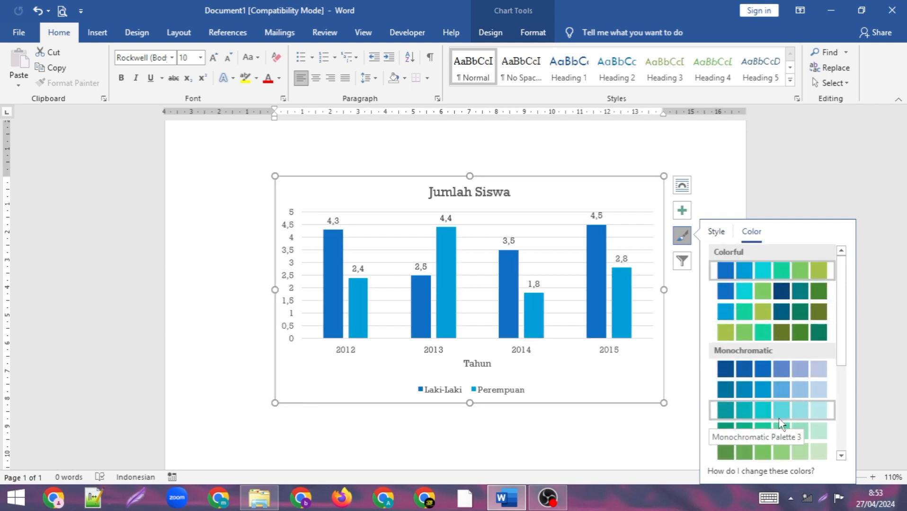
scroll(784, 412, "down", 5)
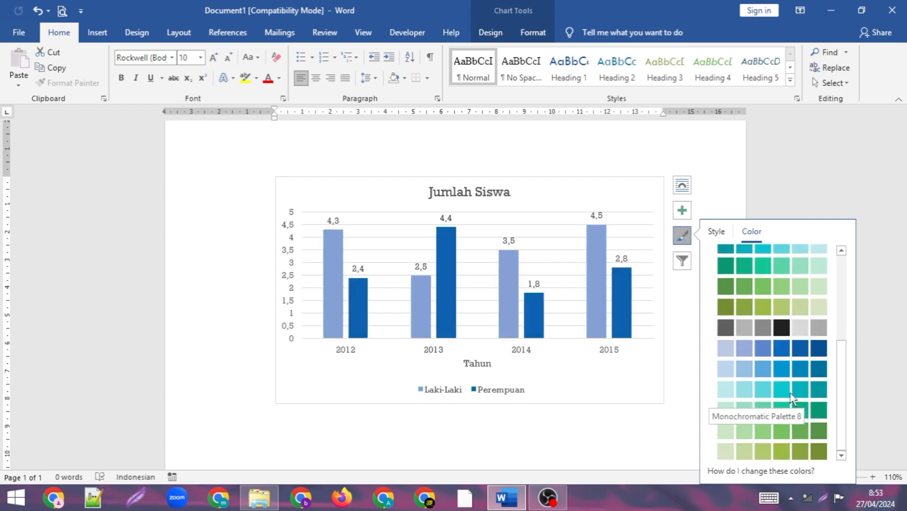
scroll(792, 399, "up", 5)
- Apply the dark chart style with outlined, unfilled columns to the chart
left_click(716, 232)
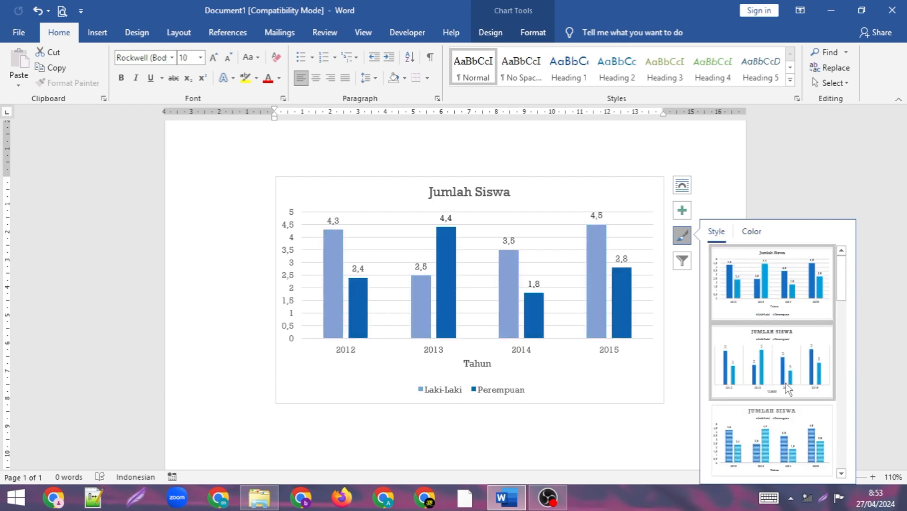
scroll(789, 389, "down", 3)
left_click(770, 272)
left_click(723, 151)
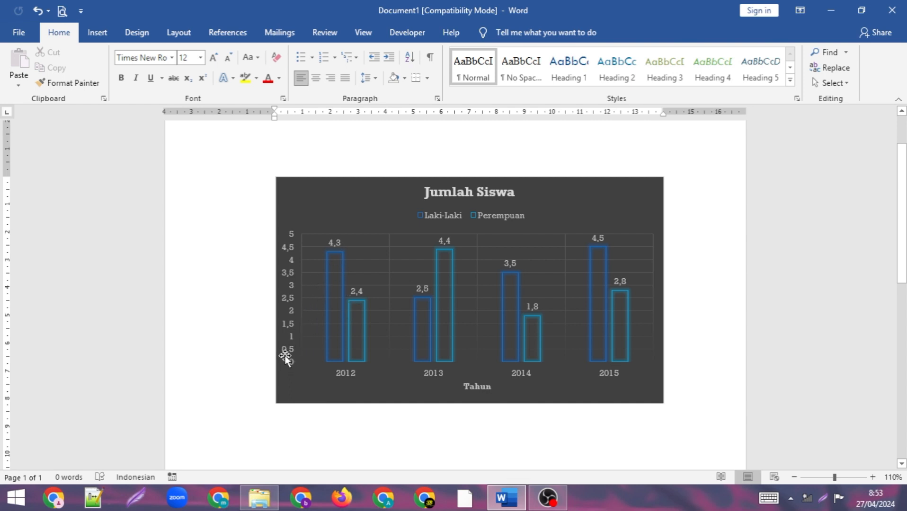
- Open the data sheet behind the Jumlah Siswa chart to view its yearly values, and close it again
left_click(570, 199)
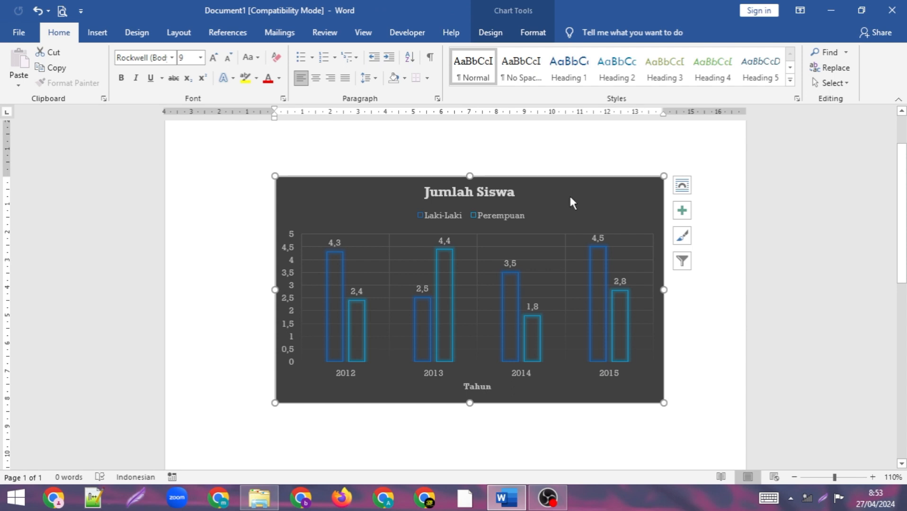
right_click(571, 199)
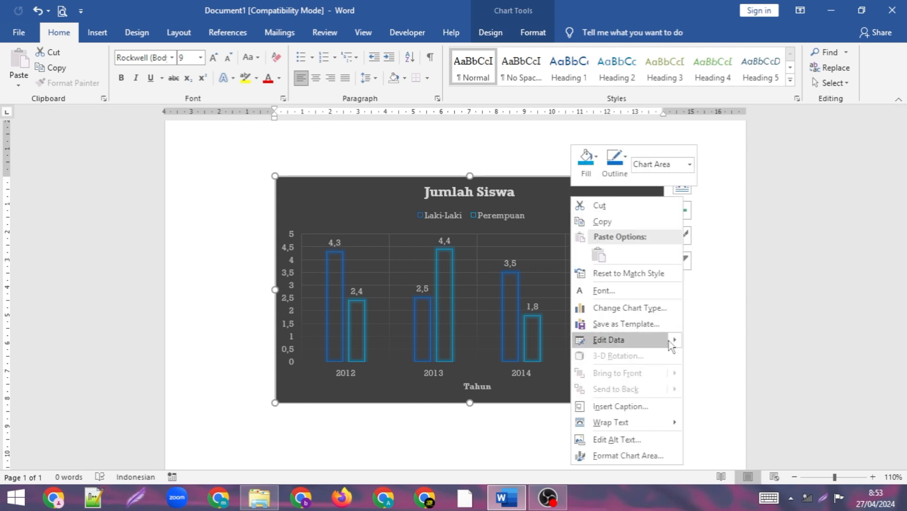
mouse_move(671, 341)
left_click(702, 341)
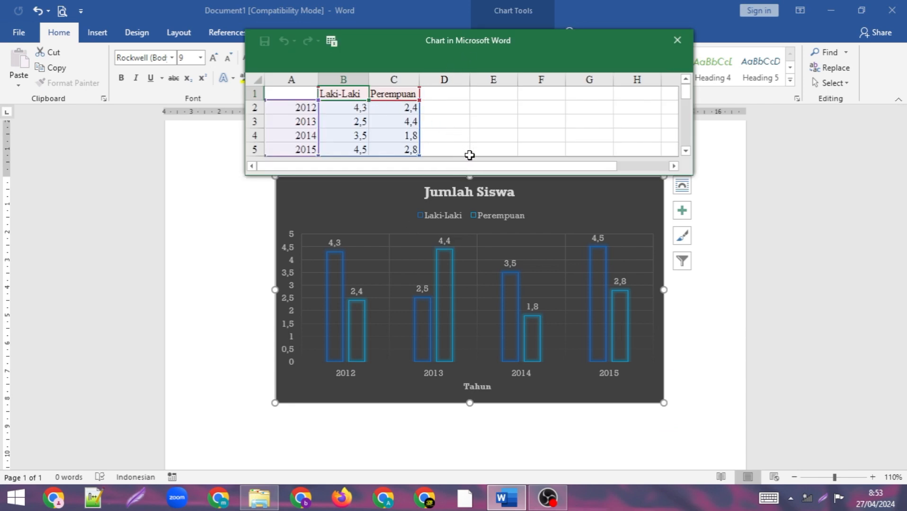
left_click(666, 43)
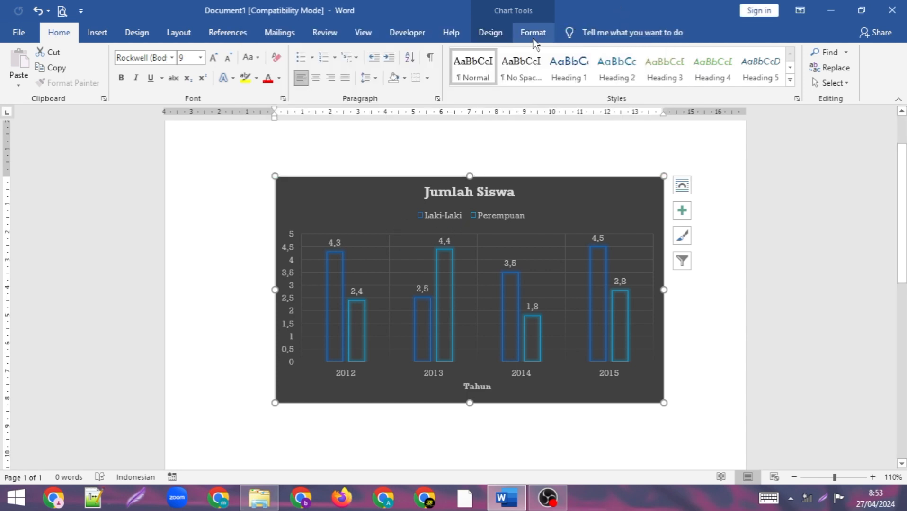
- Reopen the chart's data with the Edit Data command, review the Laki-Laki and Perempuan series, and close the sheet without changes
left_click(533, 33)
left_click(491, 33)
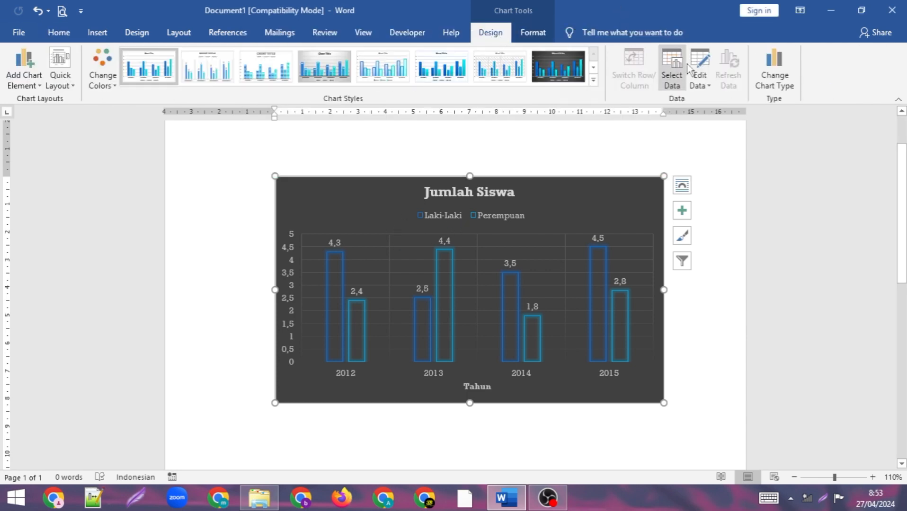
left_click(700, 82)
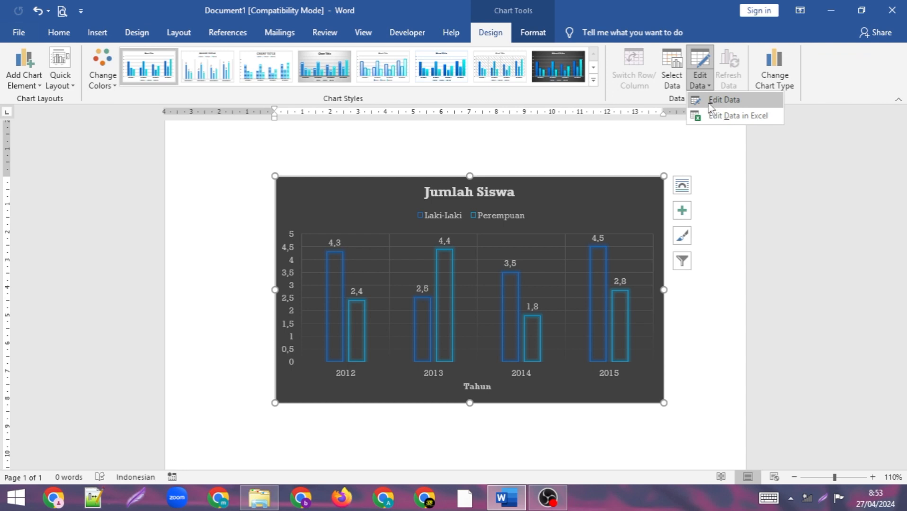
left_click(713, 100)
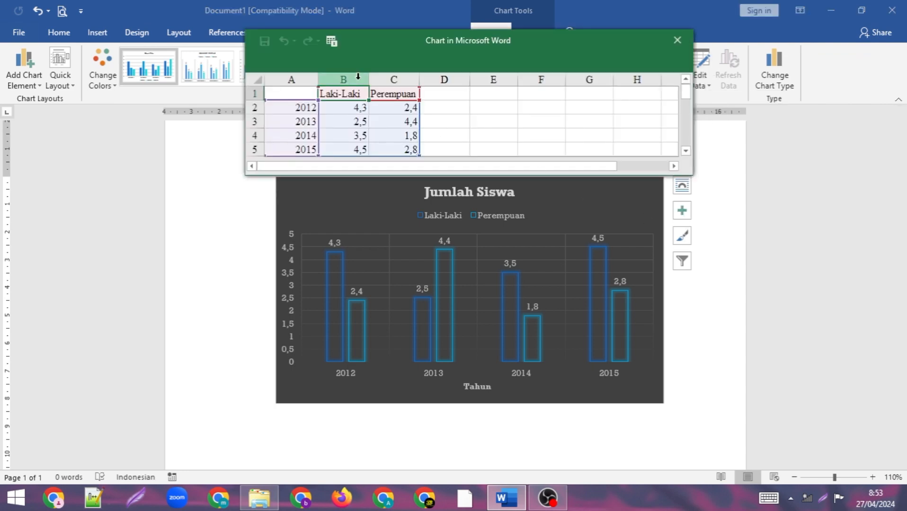
left_click(678, 40)
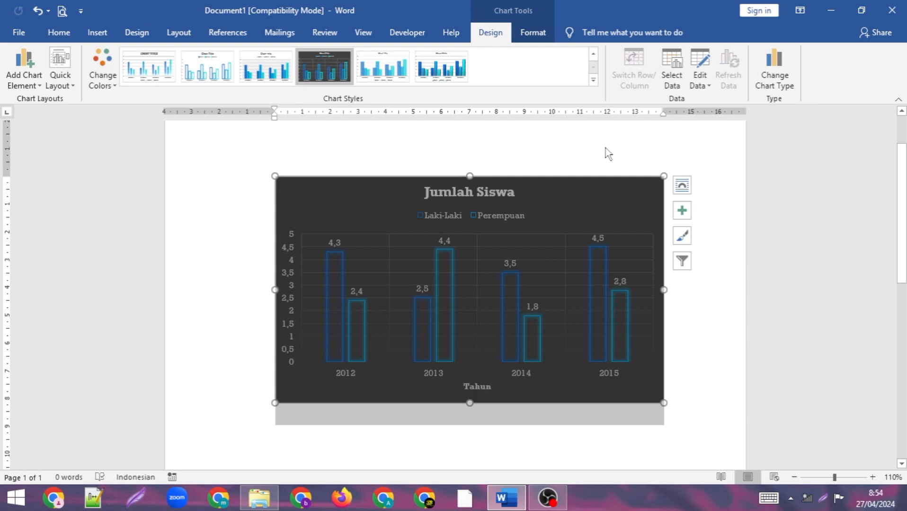
- Leave header editing and deselect the chart to view the finished Jumlah Siswa chart in the document
double_click(645, 156)
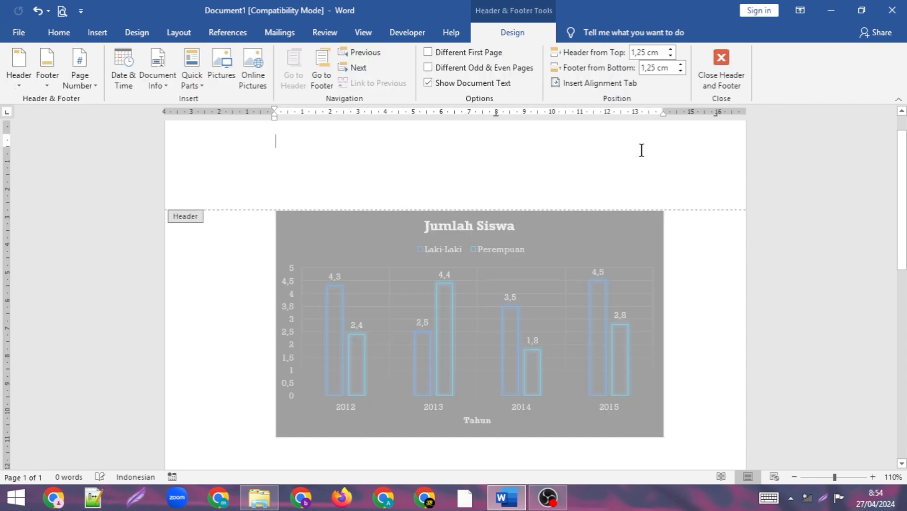
left_click(720, 81)
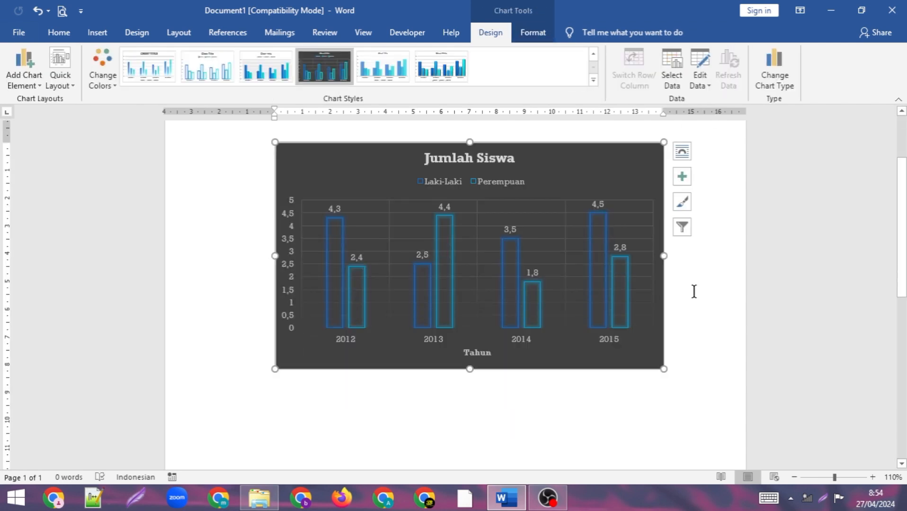
left_click(694, 291)
mouse_move(605, 311)
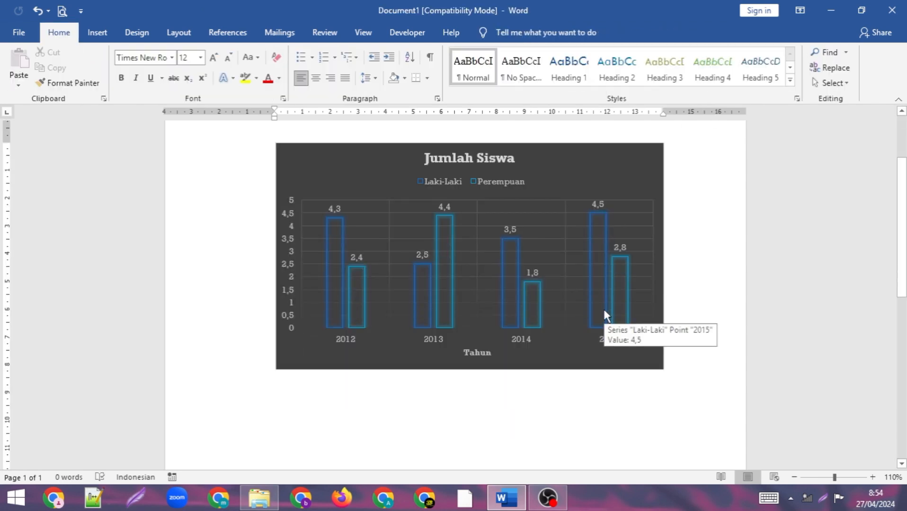